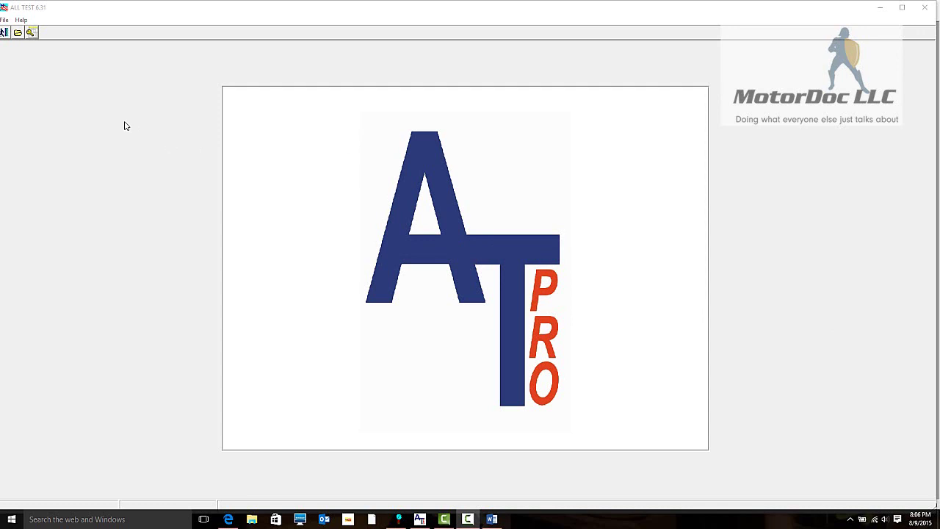
# Browse to the 20150809 Test Data folder in the data file browser.
pyautogui.click(18, 36)
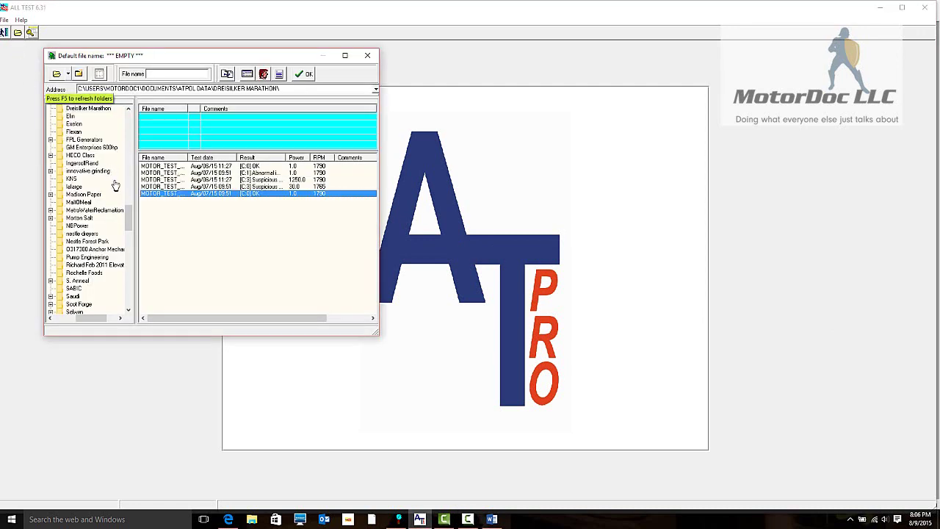
pyautogui.moveTo(127, 211); pyautogui.dragTo(127, 170)
pyautogui.click(92, 226)
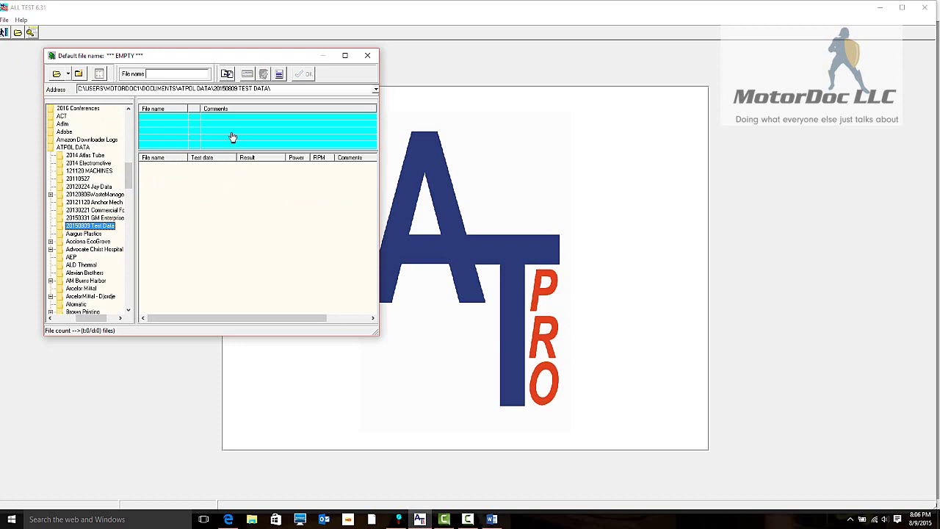
pyautogui.click(170, 122)
pyautogui.rightClick(169, 119)
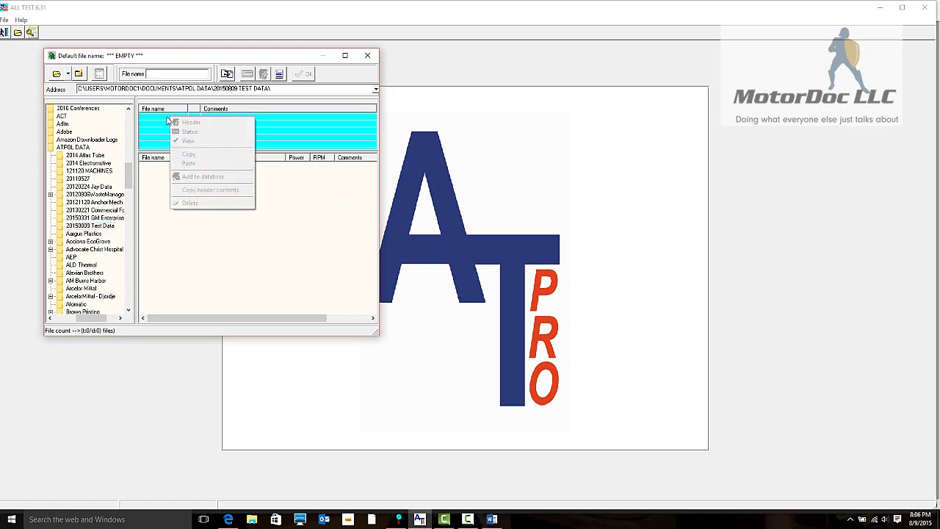
pyautogui.click(159, 116)
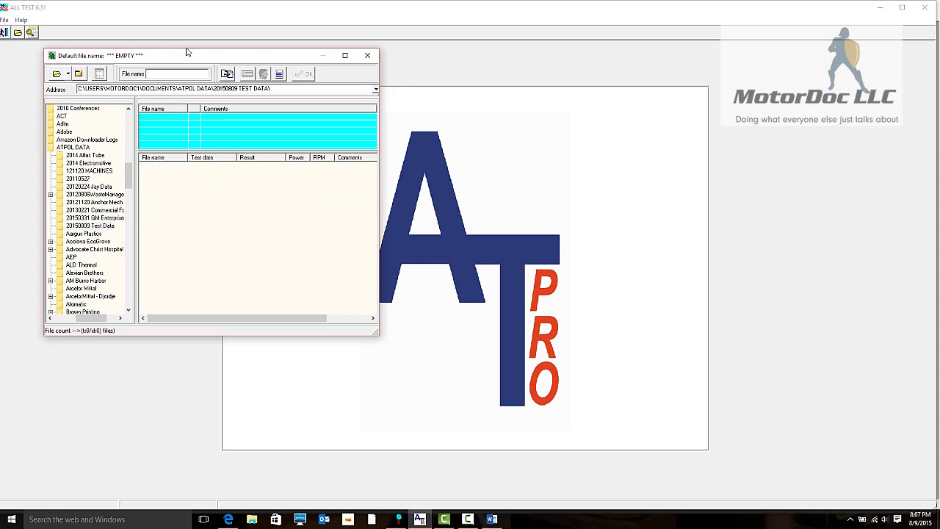
# Create a new data file named NAMEPLATE there and select it.
pyautogui.write('nameplate')
pyautogui.click(302, 73)
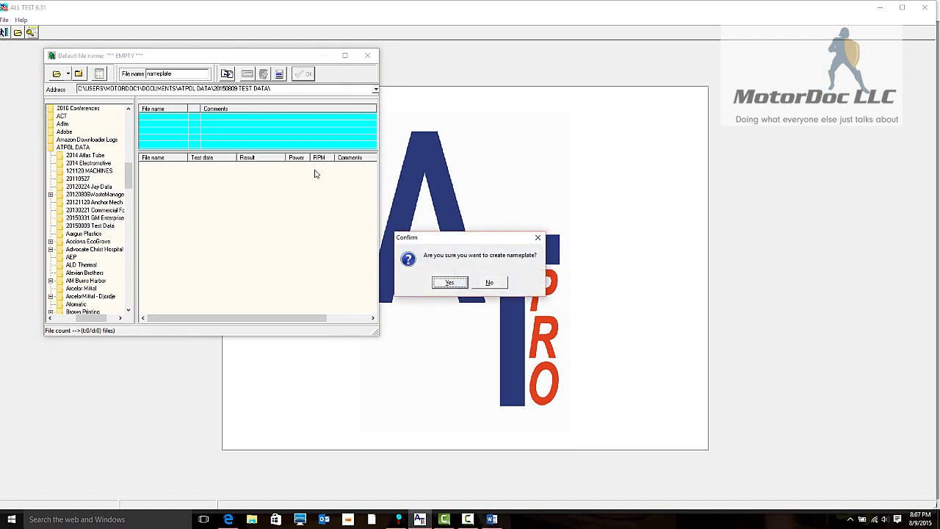
pyautogui.click(441, 286)
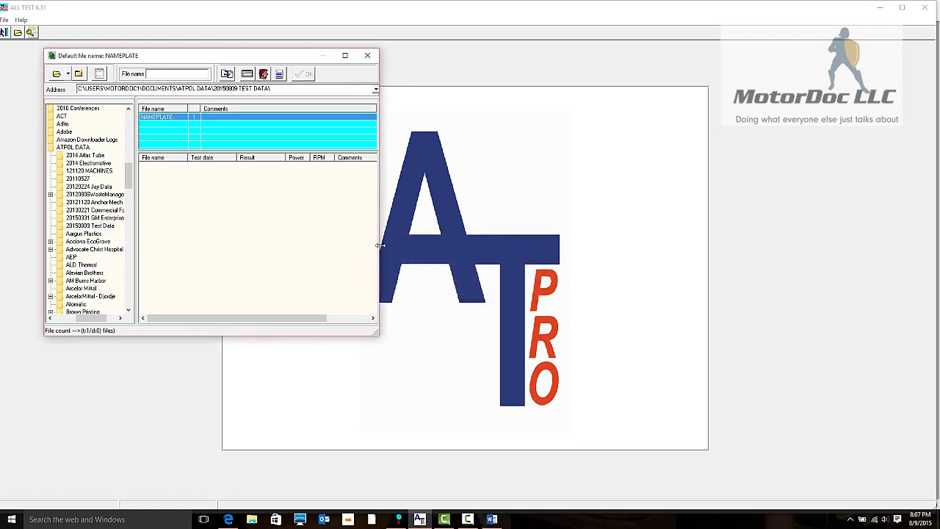
pyautogui.click(167, 120)
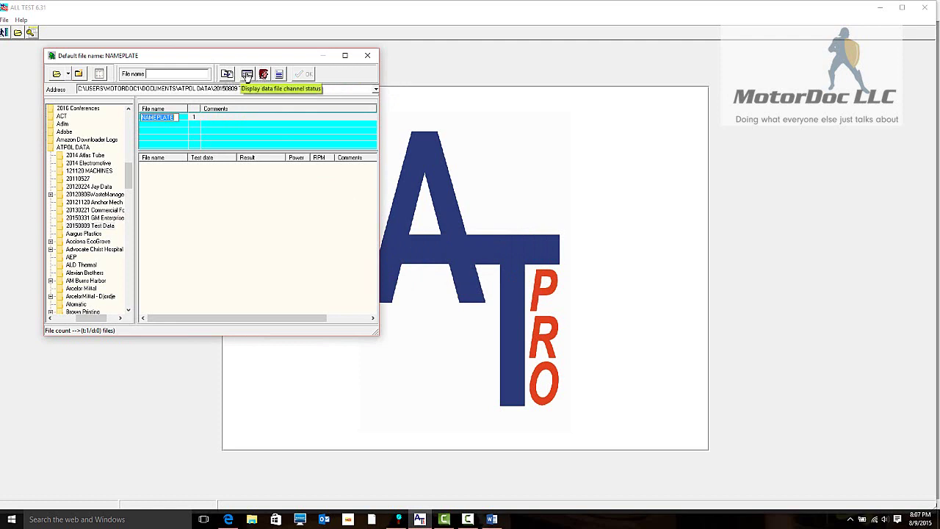
# On the Calc Info page, enter Power 30 HP, 1765 RPM and 460 V.
pyautogui.click(263, 75)
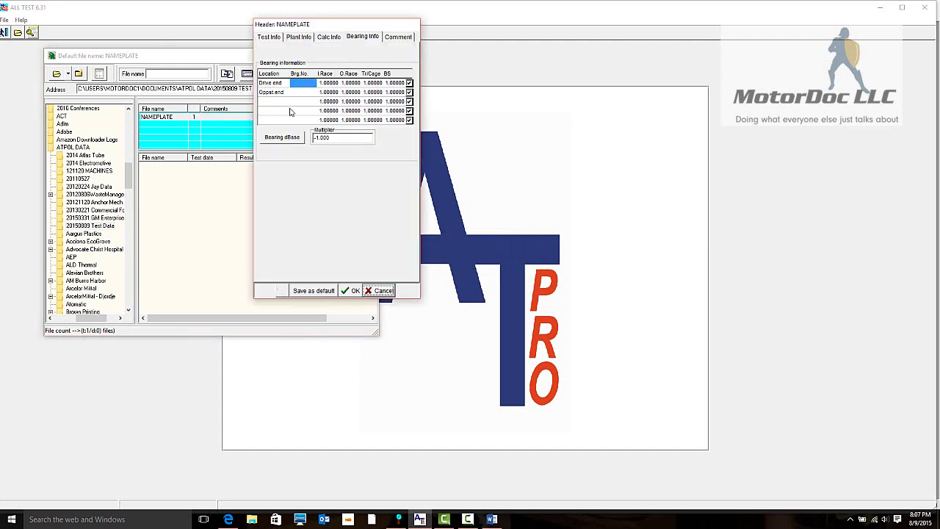
pyautogui.click(329, 38)
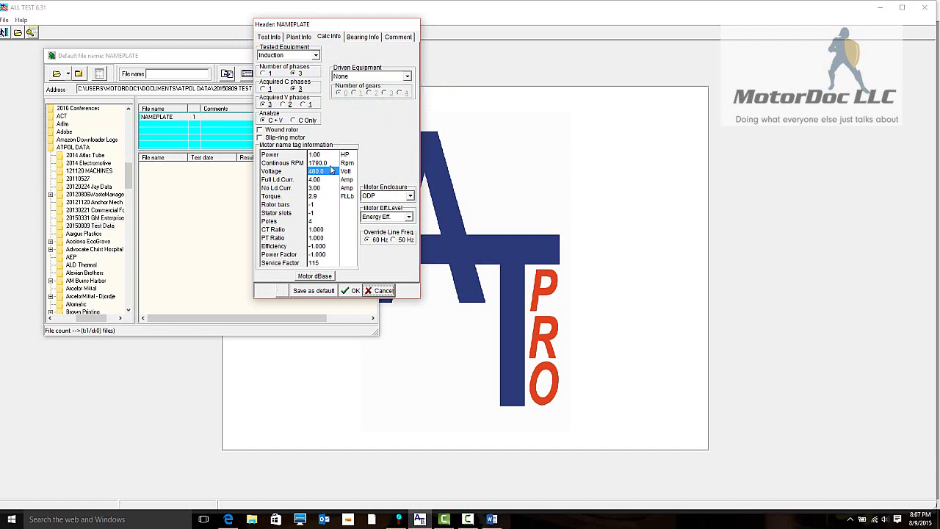
pyautogui.click(324, 156)
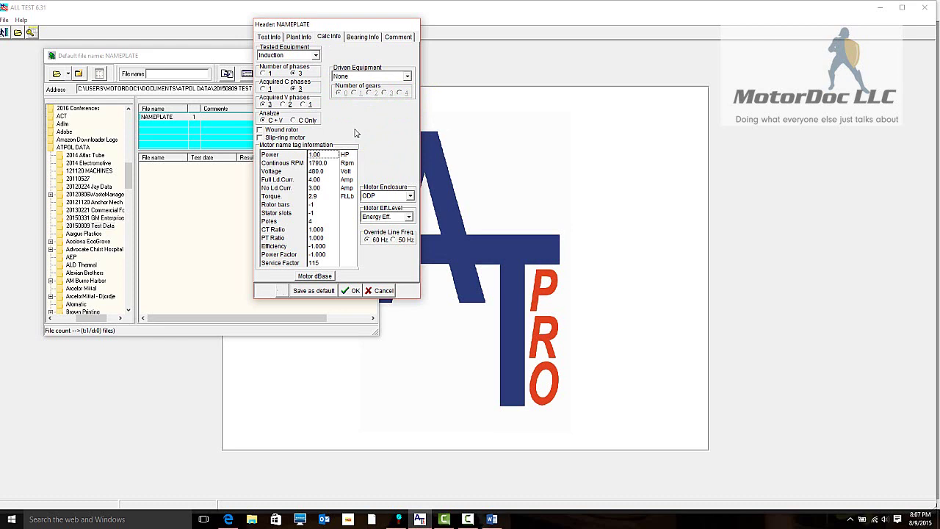
pyautogui.write('30')
pyautogui.click(329, 165)
pyautogui.write('1765')
pyautogui.press('Return')
pyautogui.write('460')
pyautogui.press('Return')
# Enter 34.5 A full-load and 8 A no-load current, choose TEFC enclosure, and keep Induction.
pyautogui.write('34.5')
pyautogui.click(329, 188)
pyautogui.write('8')
pyautogui.click(328, 206)
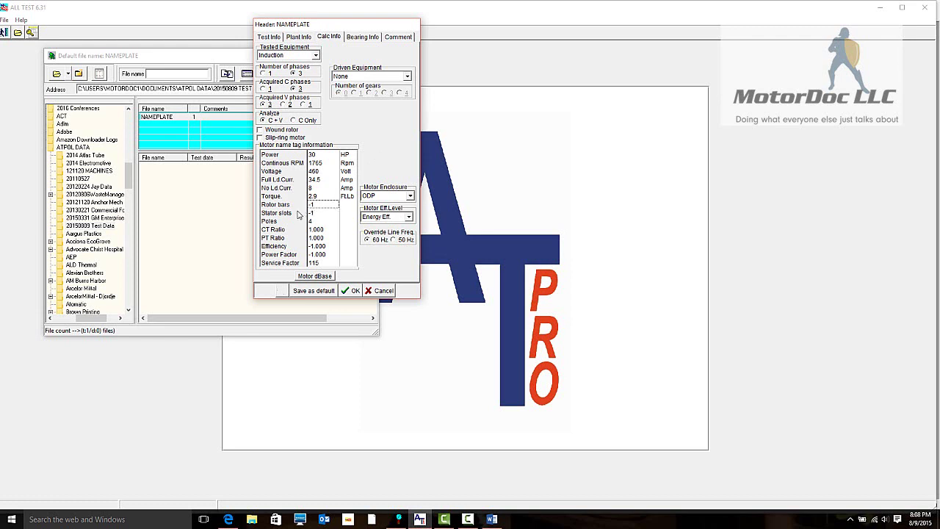
pyautogui.click(411, 197)
pyautogui.click(398, 213)
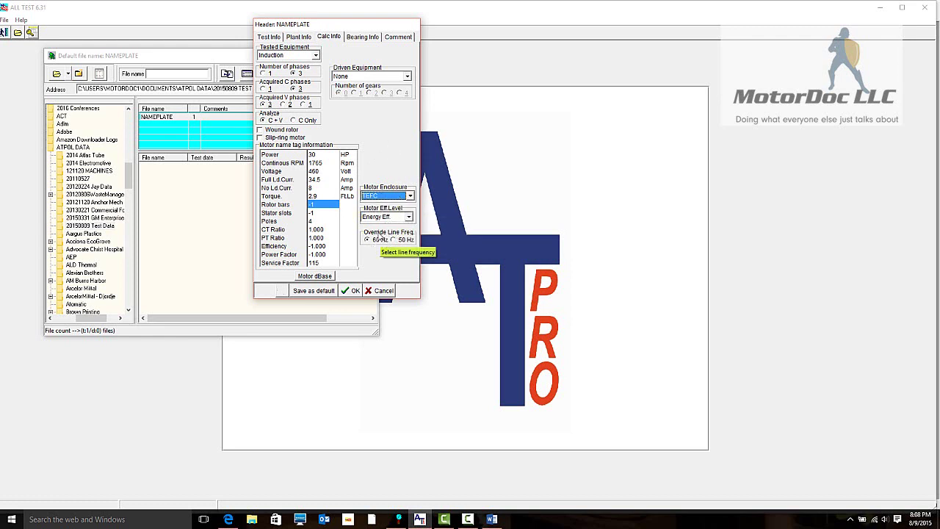
pyautogui.click(316, 56)
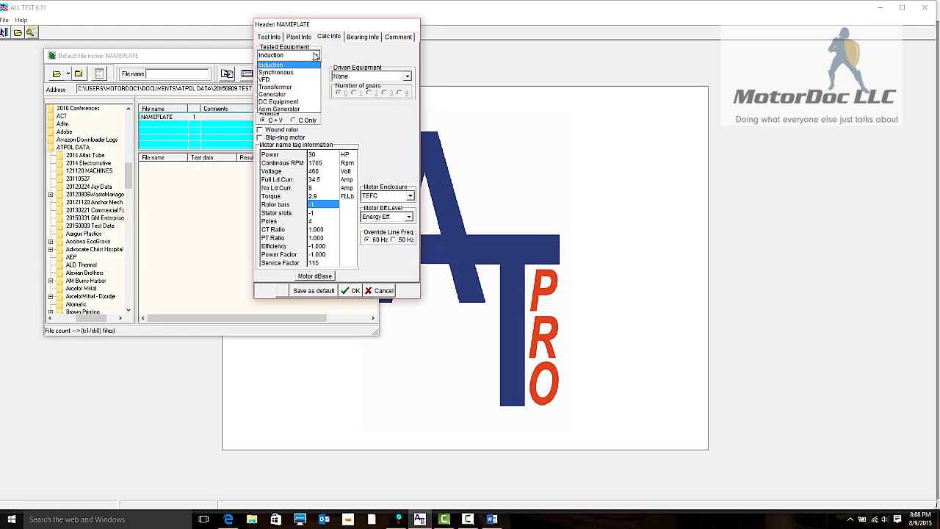
pyautogui.click(301, 67)
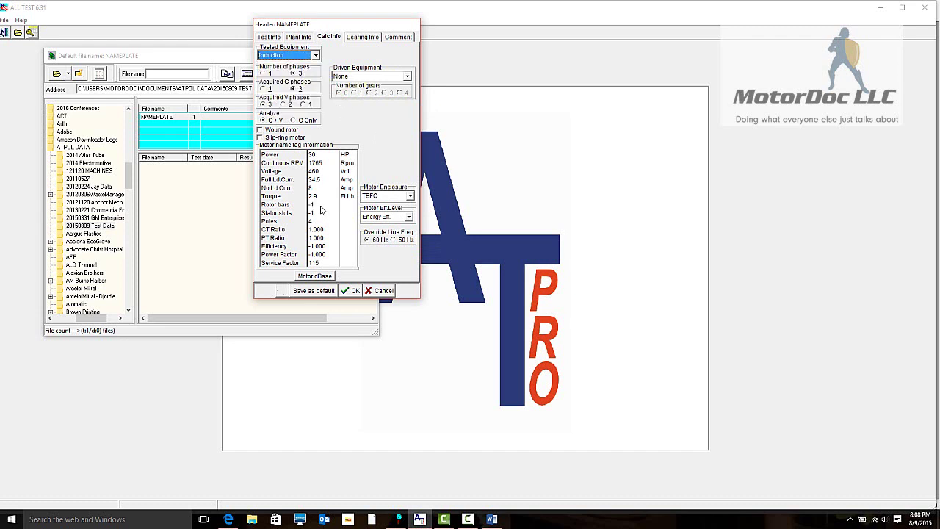
# Open the Motor dBase filters and filter the list to manufacturer GE.
pyautogui.click(323, 277)
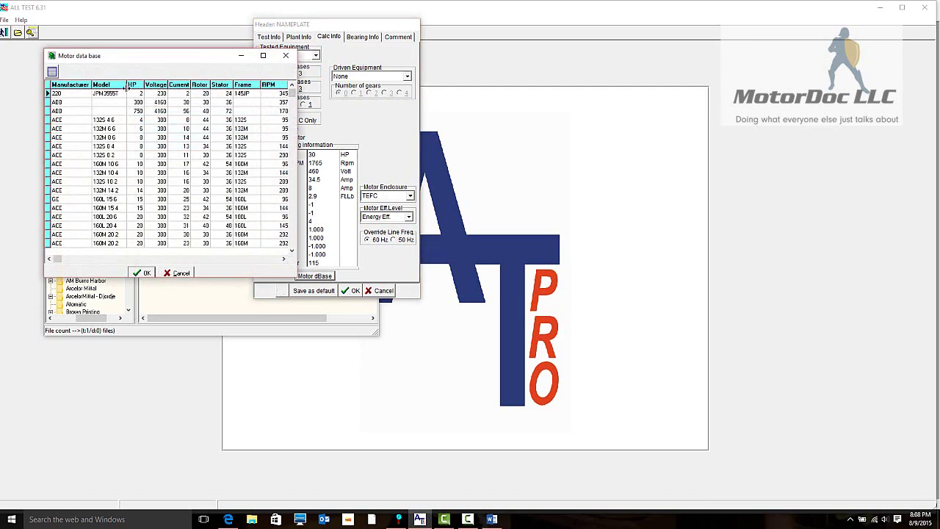
pyautogui.click(52, 72)
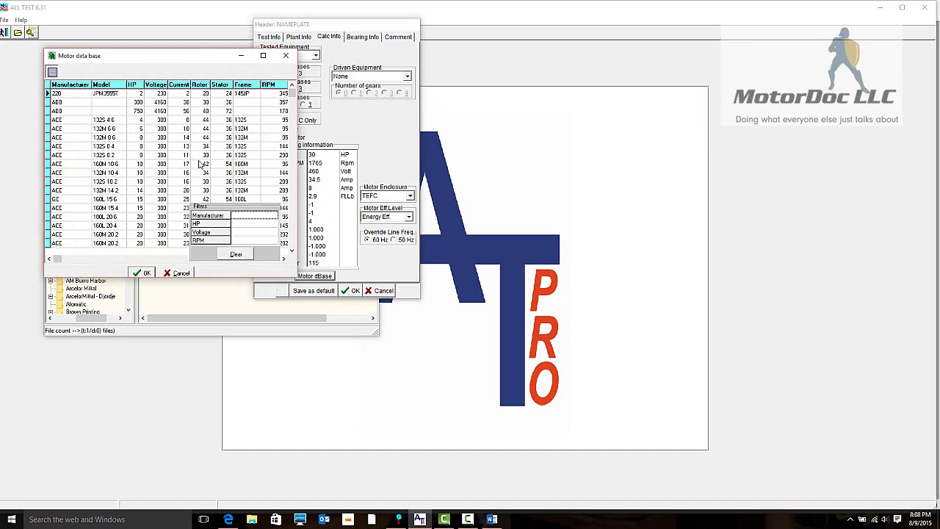
pyautogui.click(257, 216)
pyautogui.write('GE')
pyautogui.press('Tab')
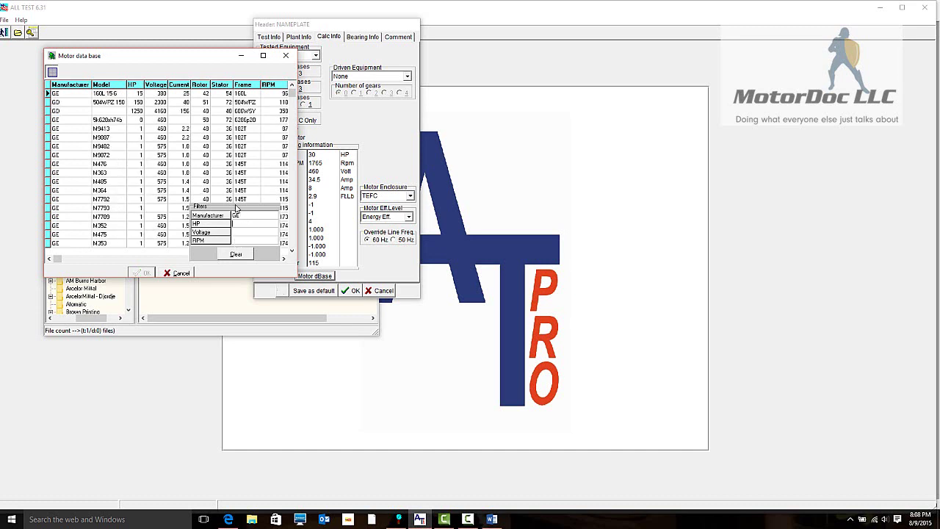
# Add 460 V and 30 HP filters to narrow the GE motor list.
pyautogui.moveTo(213, 208); pyautogui.dragTo(234, 210)
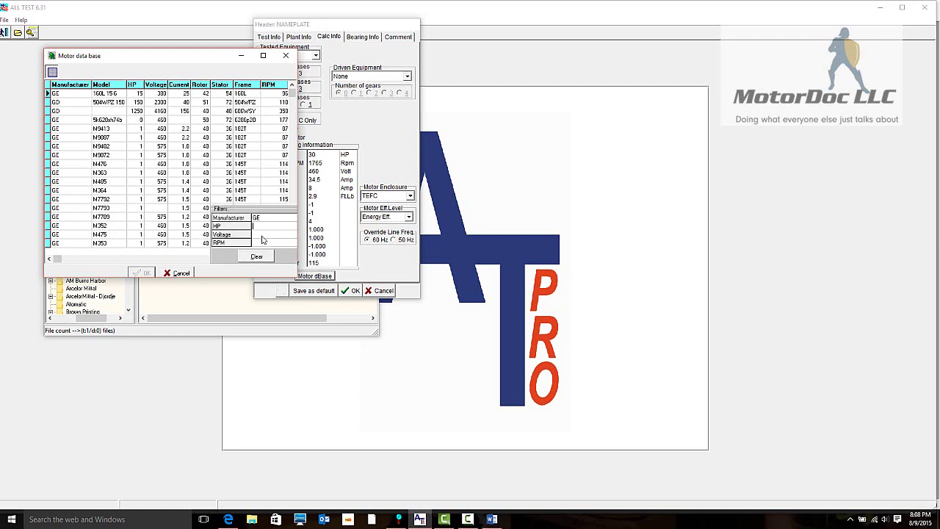
pyautogui.click(263, 239)
pyautogui.write('460')
pyautogui.press('Tab')
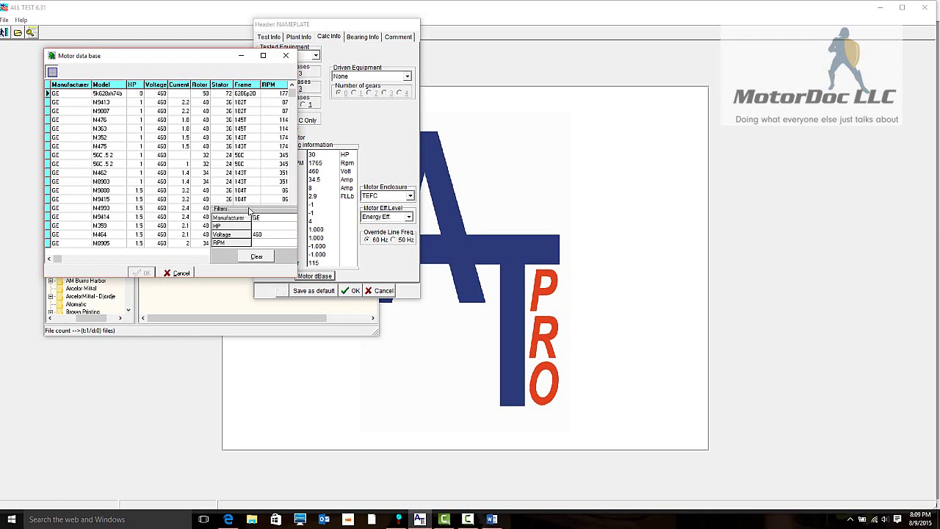
pyautogui.moveTo(250, 211); pyautogui.dragTo(281, 219)
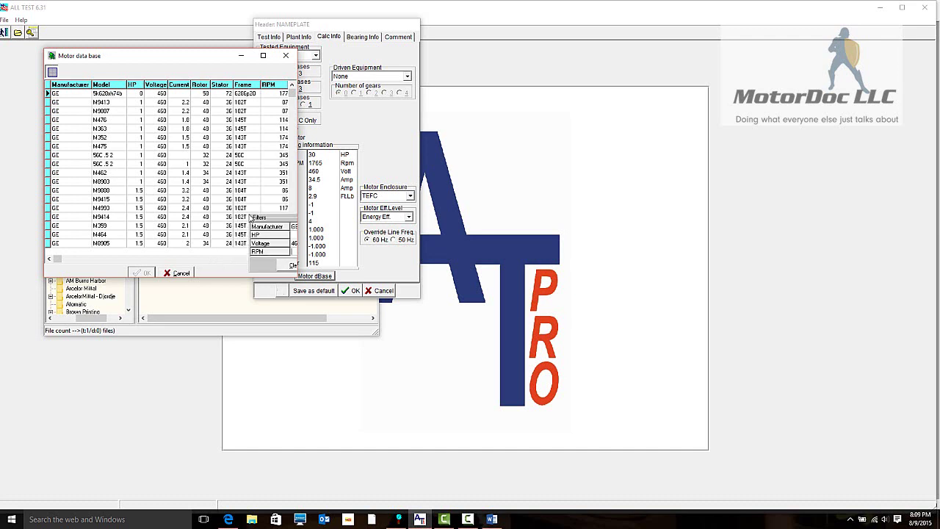
pyautogui.click(294, 276)
pyautogui.press('Tab')
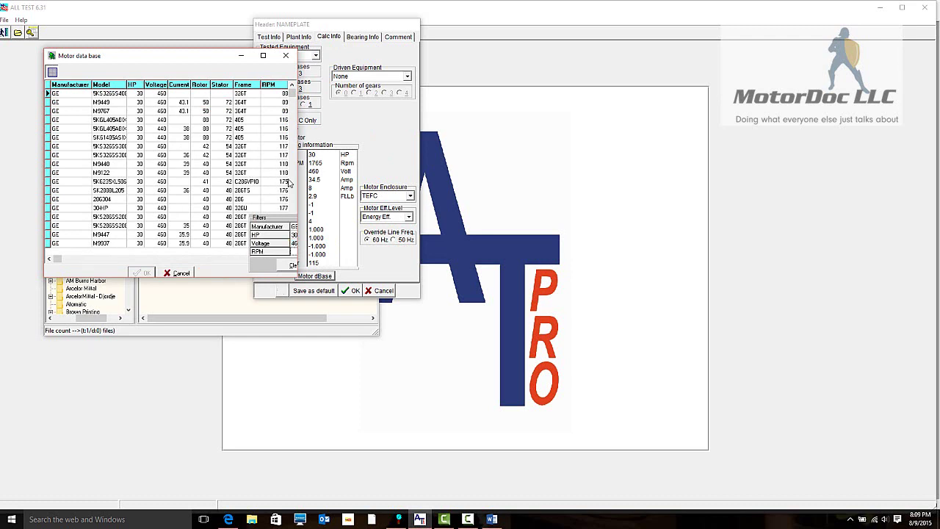
pyautogui.click(293, 97)
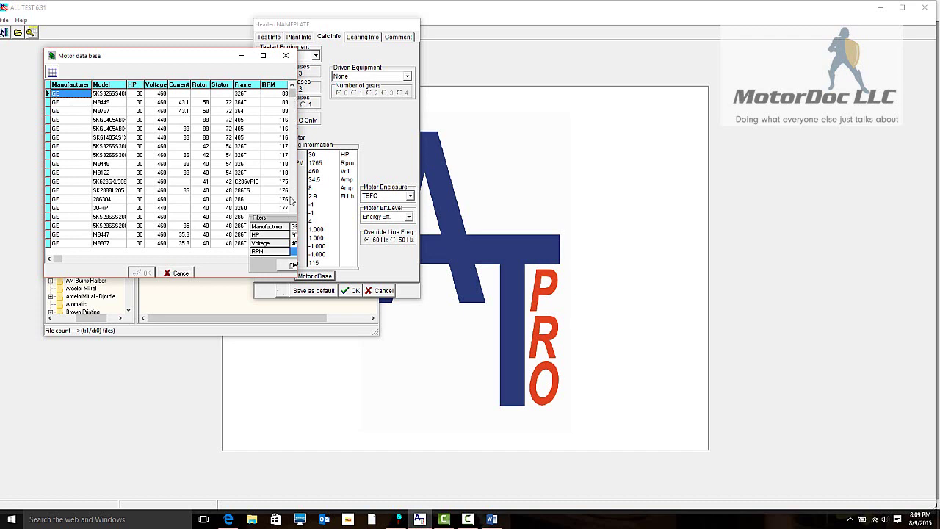
pyautogui.moveTo(275, 222); pyautogui.dragTo(222, 244)
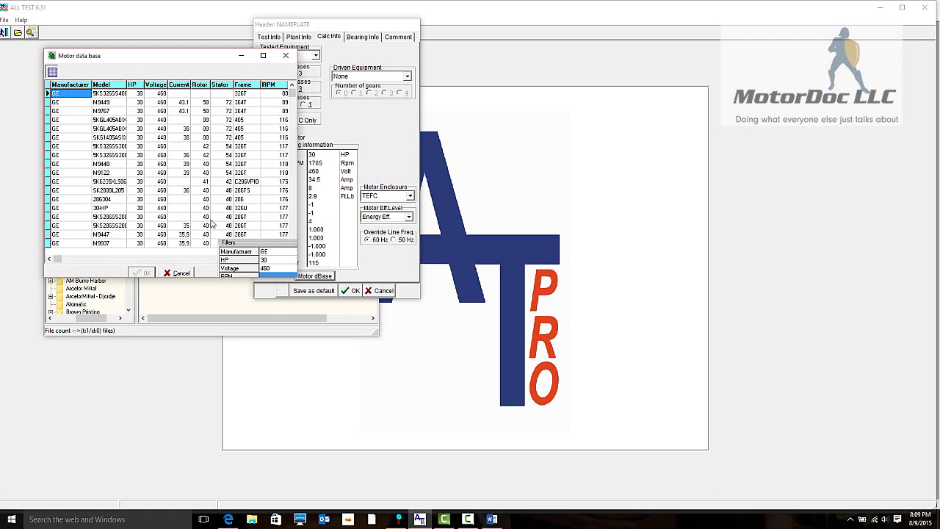
# Close the motor database and enter 40 rotor bars and 48 stator slots.
pyautogui.click(176, 274)
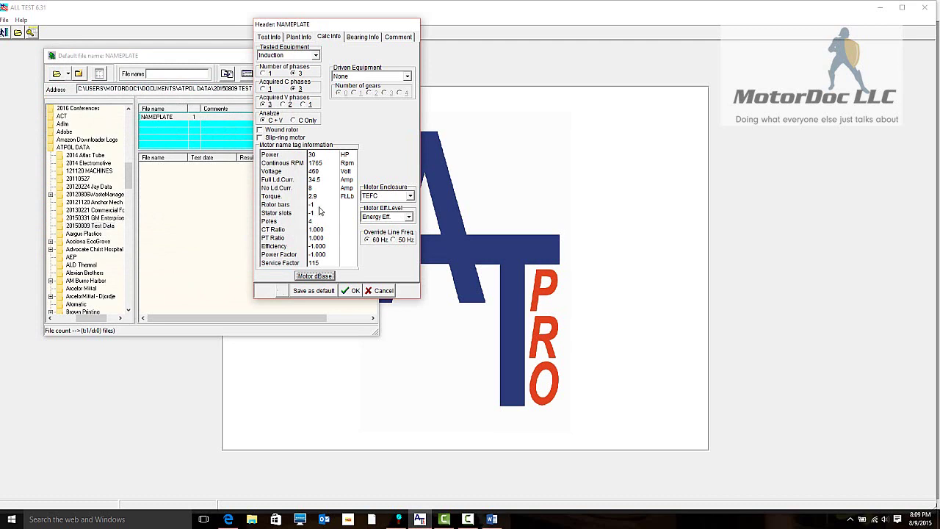
pyautogui.click(319, 207)
pyautogui.write('40')
pyautogui.click(321, 213)
pyautogui.write('48')
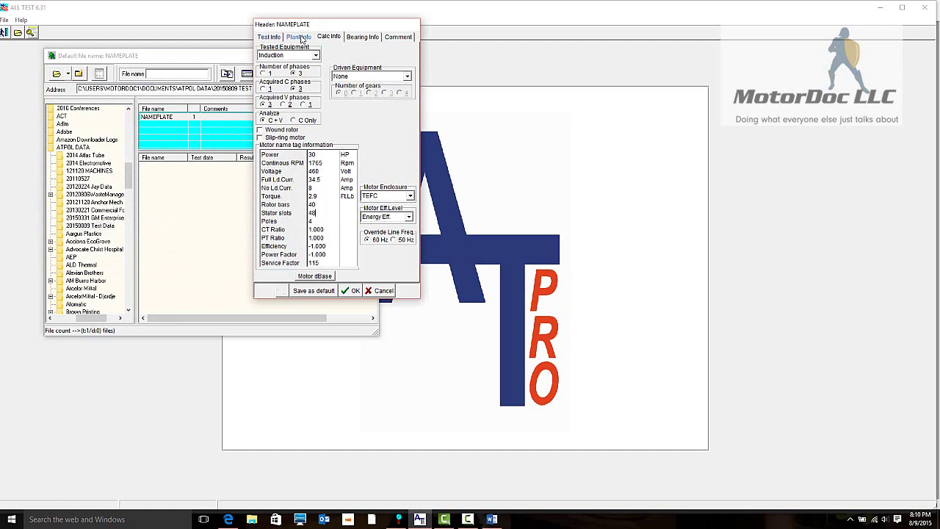
# Review the Test, Plant and Comment pages, ending on Bearing Info.
pyautogui.click(277, 38)
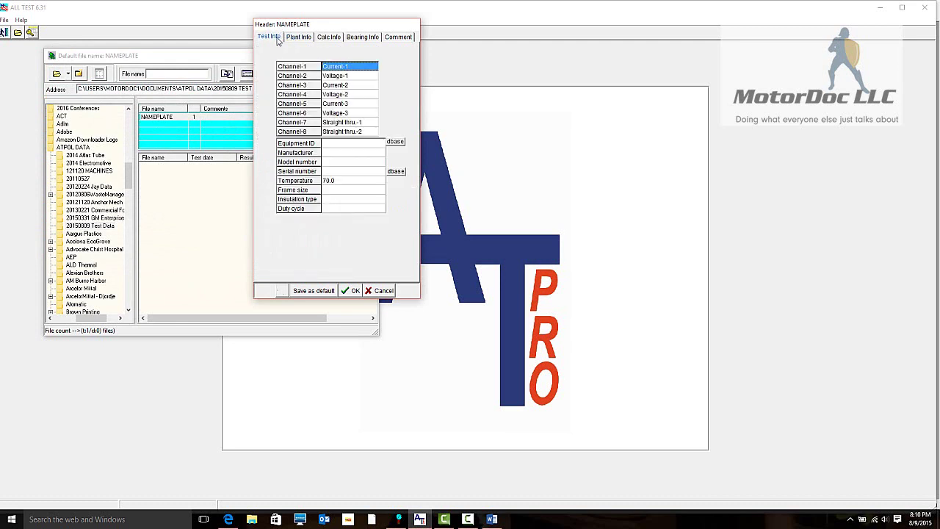
pyautogui.click(297, 38)
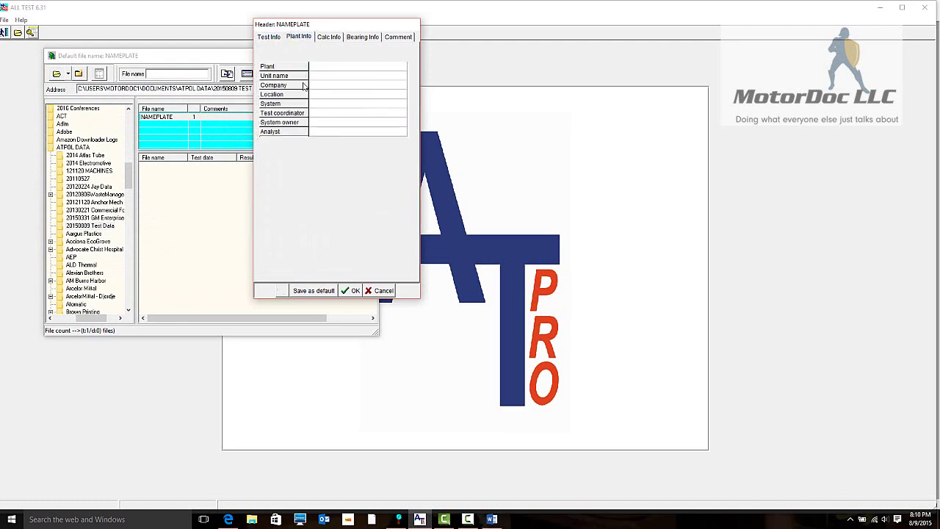
pyautogui.click(355, 38)
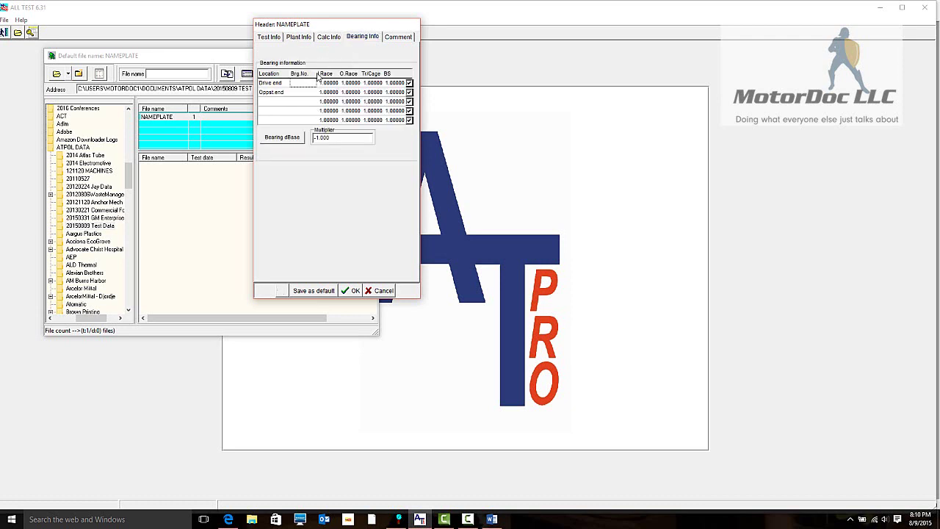
pyautogui.click(393, 42)
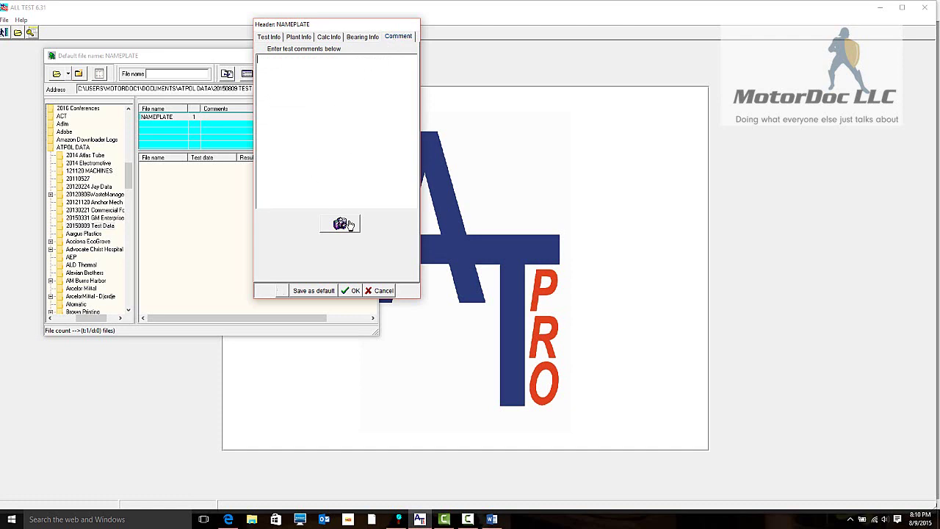
pyautogui.click(355, 39)
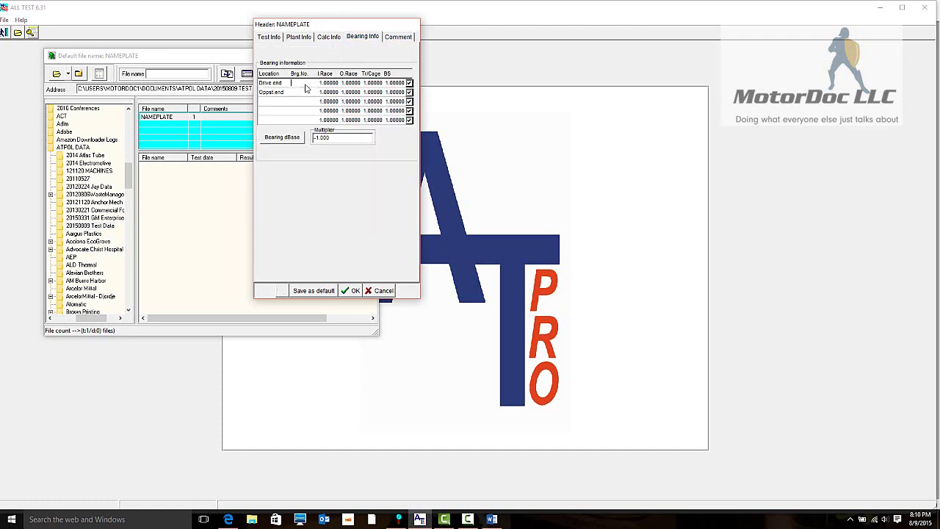
# Set the drive-end bearing to SKF 6311 from the Bearing dBase.
pyautogui.click(293, 139)
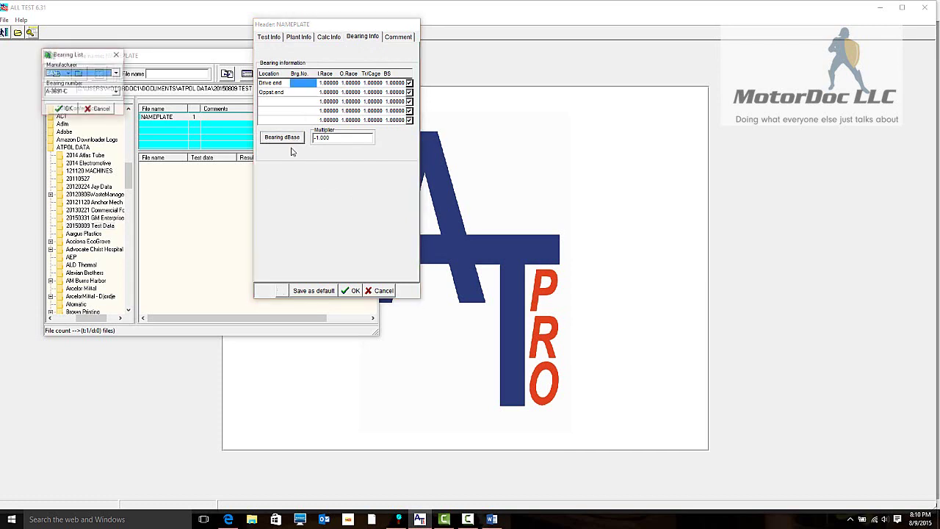
pyautogui.click(116, 74)
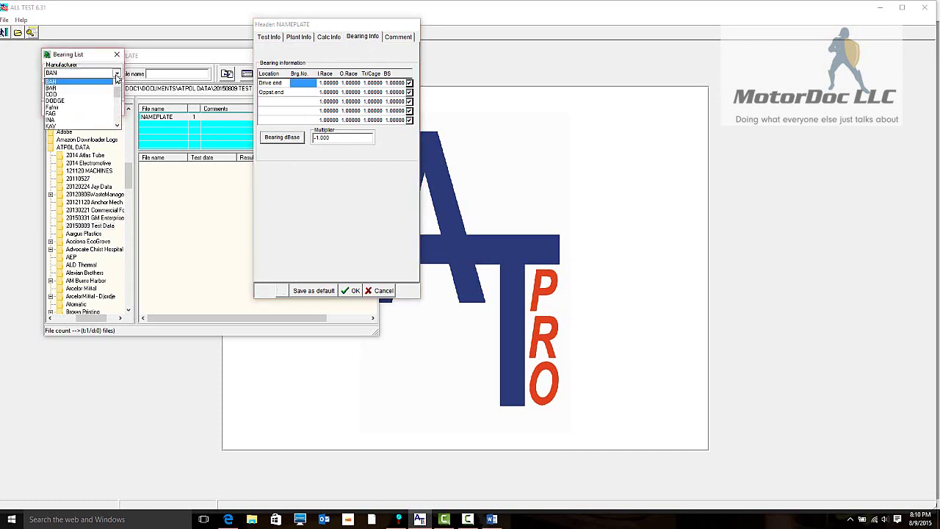
pyautogui.moveTo(118, 94); pyautogui.dragTo(119, 108)
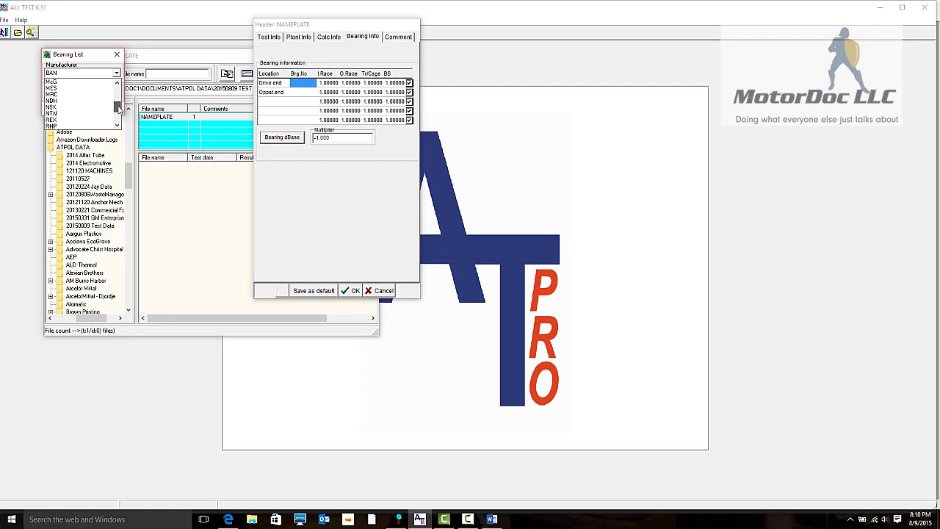
pyautogui.moveTo(119, 108); pyautogui.dragTo(119, 114)
pyautogui.click(82, 114)
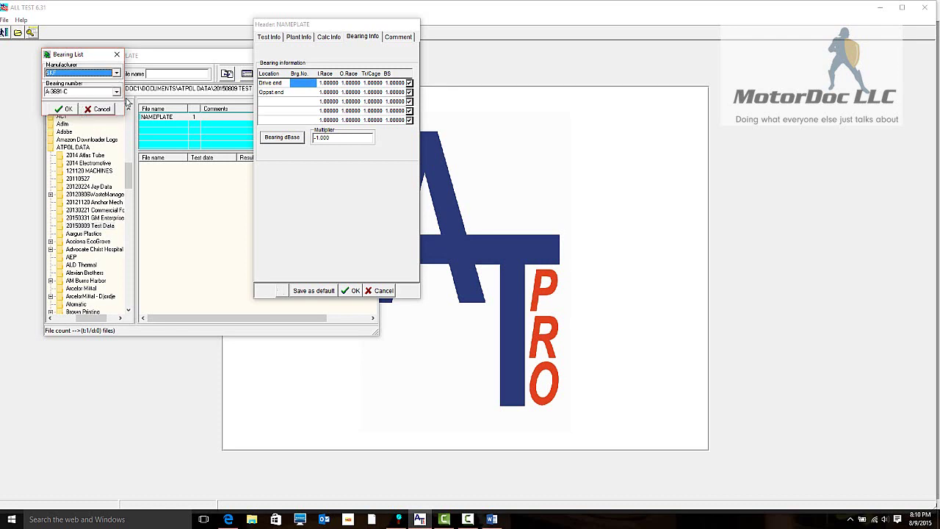
pyautogui.click(116, 93)
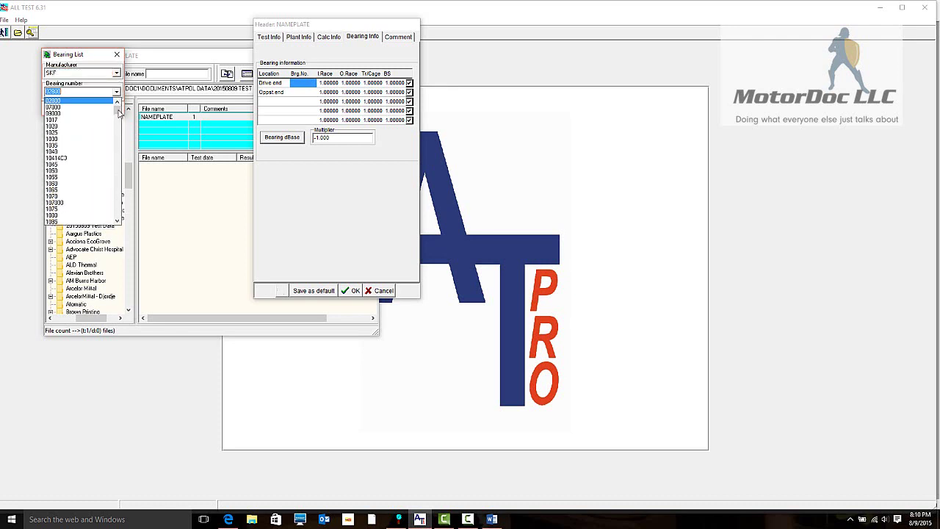
pyautogui.moveTo(119, 111); pyautogui.dragTo(122, 149)
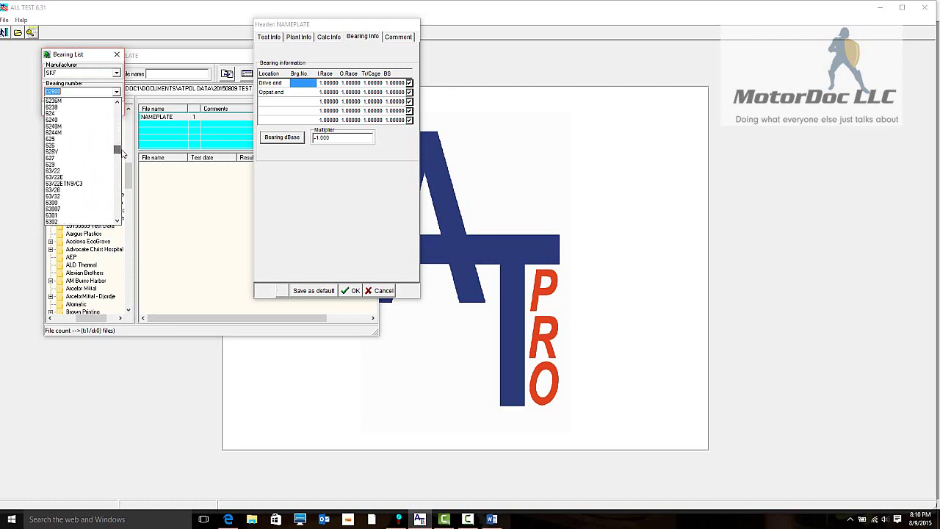
pyautogui.click(118, 221)
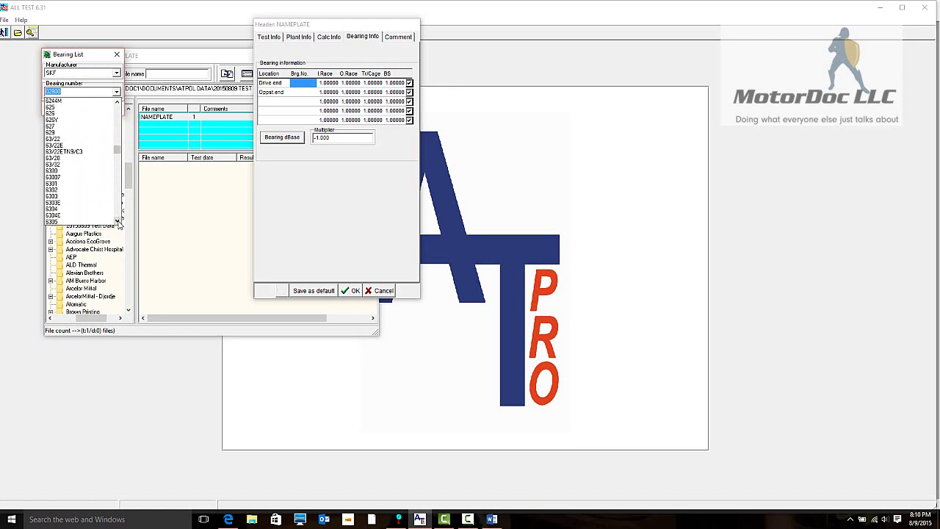
pyautogui.click(117, 221)
pyautogui.click(117, 221)
pyautogui.click(118, 221)
pyautogui.click(118, 220)
pyautogui.click(117, 220)
pyautogui.click(117, 221)
pyautogui.click(118, 221)
pyautogui.click(117, 220)
pyautogui.click(68, 219)
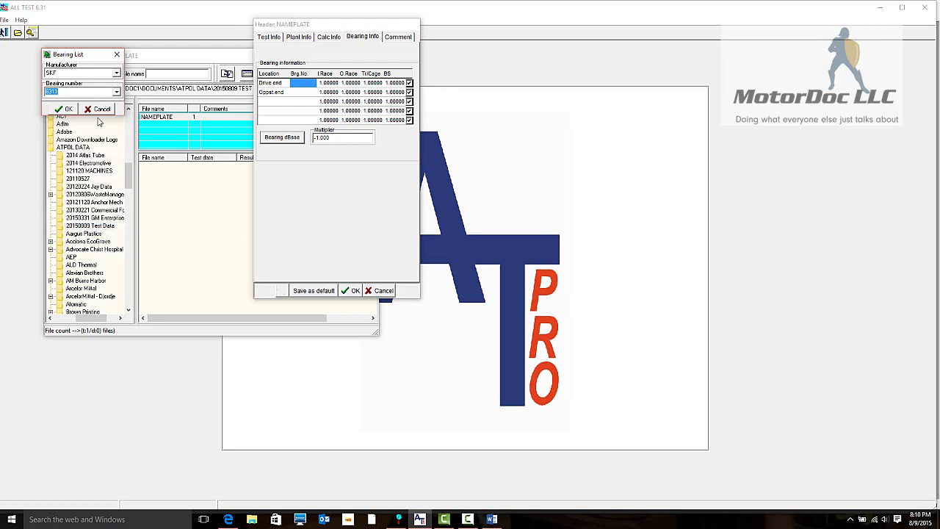
pyautogui.click(67, 109)
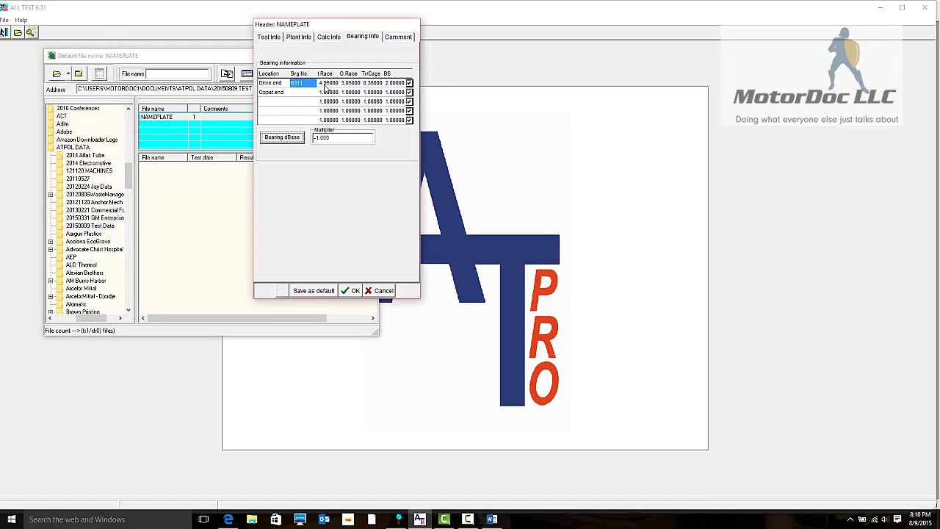
# Set the opposite-end bearing to 6310 from the Bearing dBase.
pyautogui.click(306, 93)
pyautogui.click(284, 141)
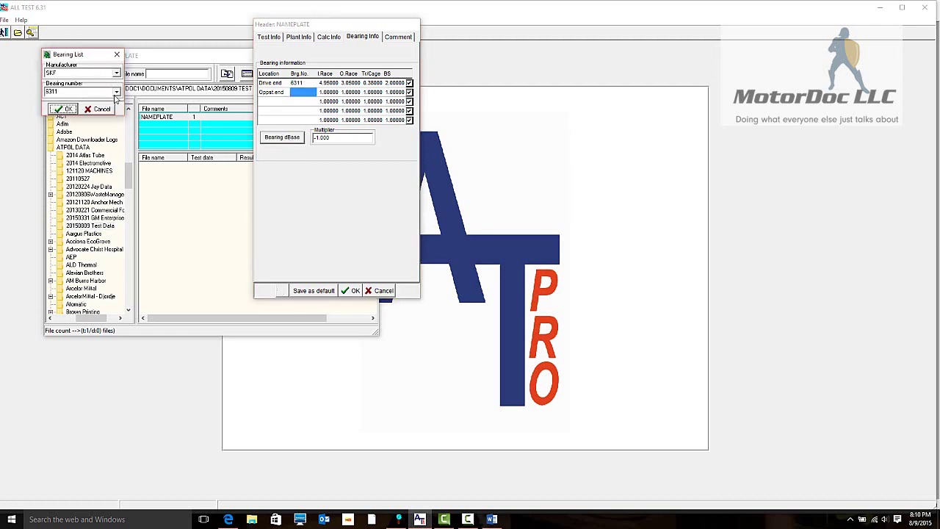
pyautogui.click(116, 93)
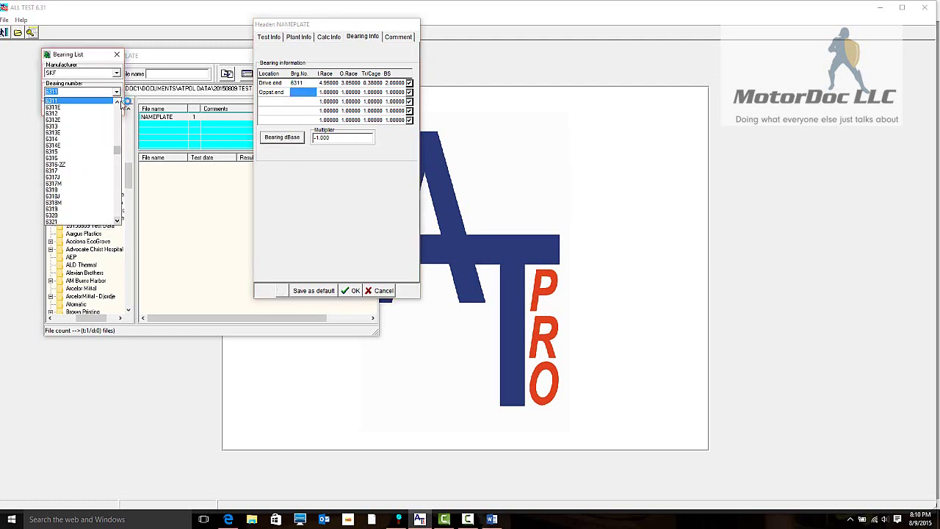
pyautogui.click(118, 104)
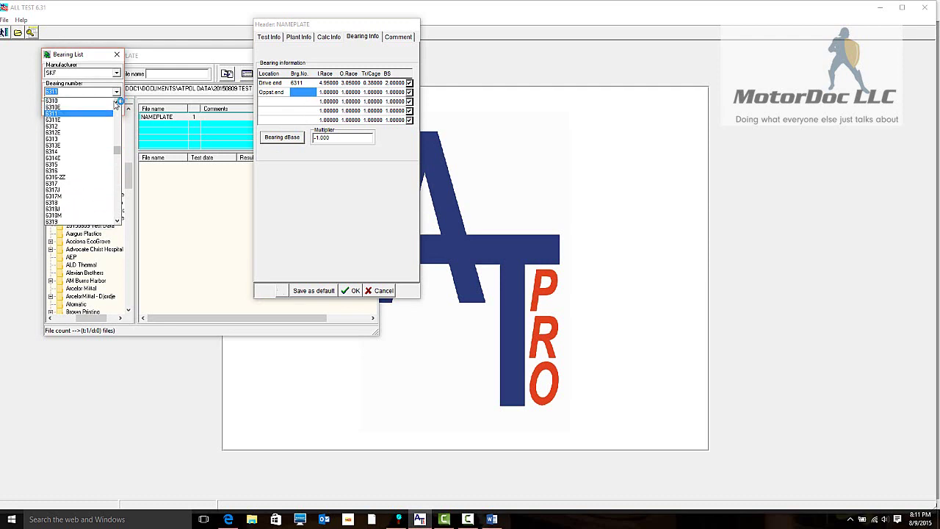
pyautogui.click(107, 103)
pyautogui.click(65, 109)
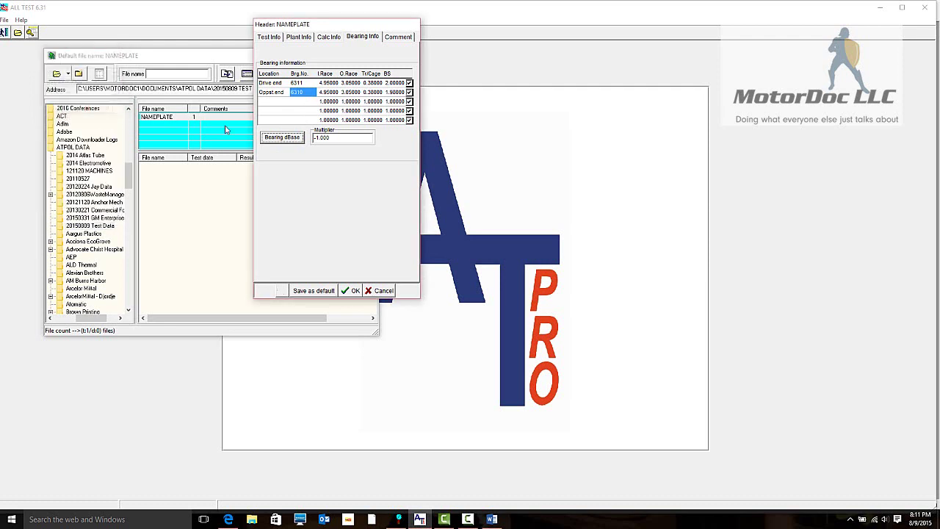
# Accept the bearings, recheck Calc Info, save the header as default, and close it.
pyautogui.click(352, 291)
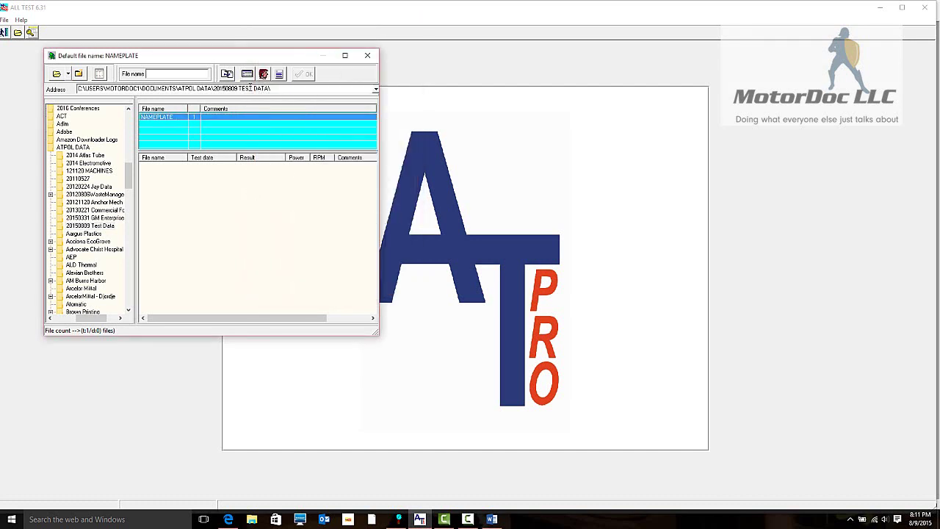
pyautogui.click(263, 74)
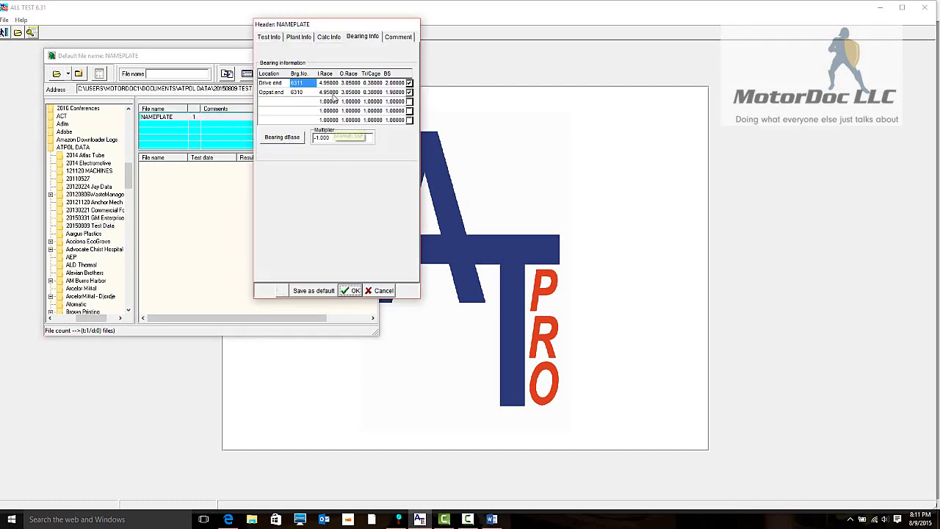
pyautogui.click(331, 37)
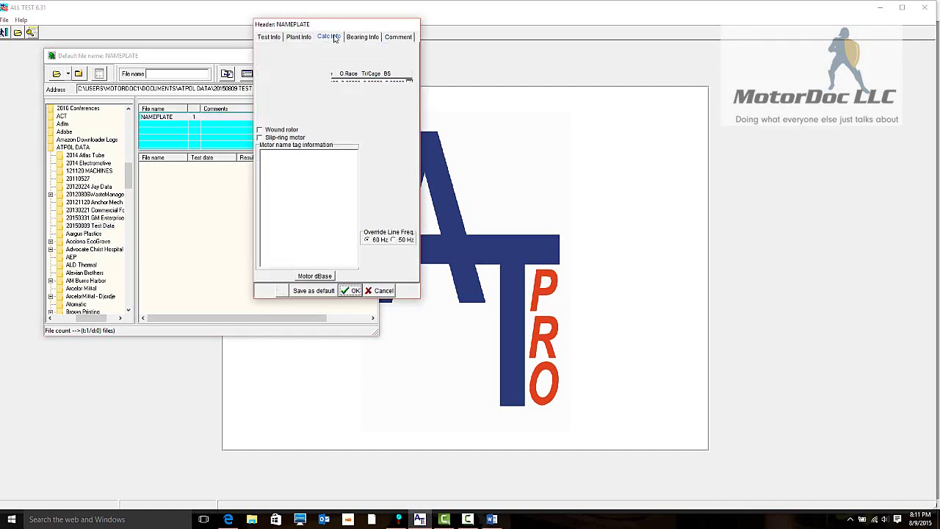
pyautogui.click(321, 291)
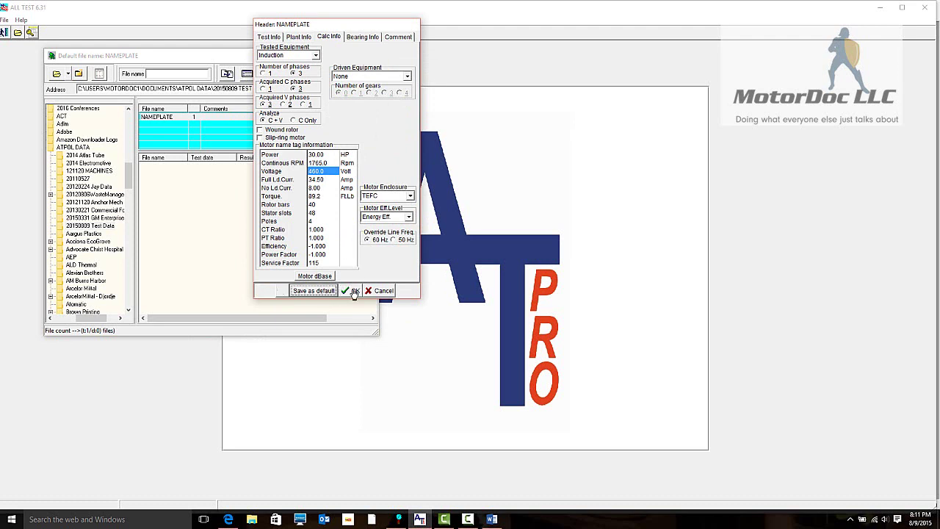
pyautogui.click(354, 291)
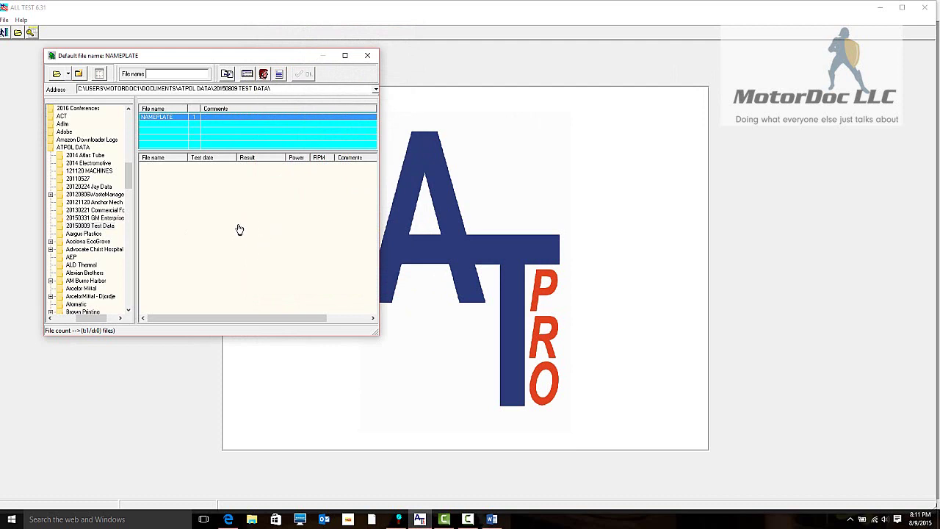
# Close the 'Default file name: NAMEPLATE' window.
pyautogui.click(369, 57)
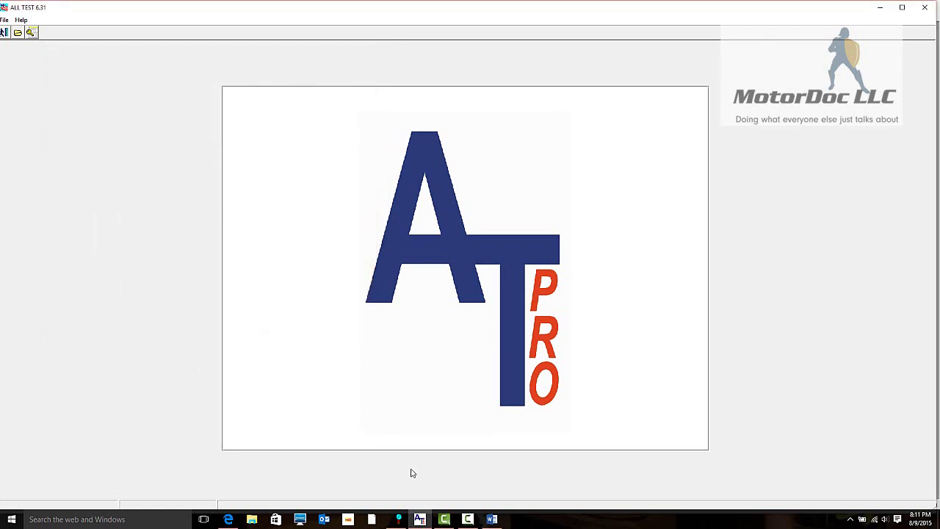
# In PowerSight Manager, browse the memory card to SD (E:) > 05403 > Manual Capture Data.
pyautogui.click(398, 520)
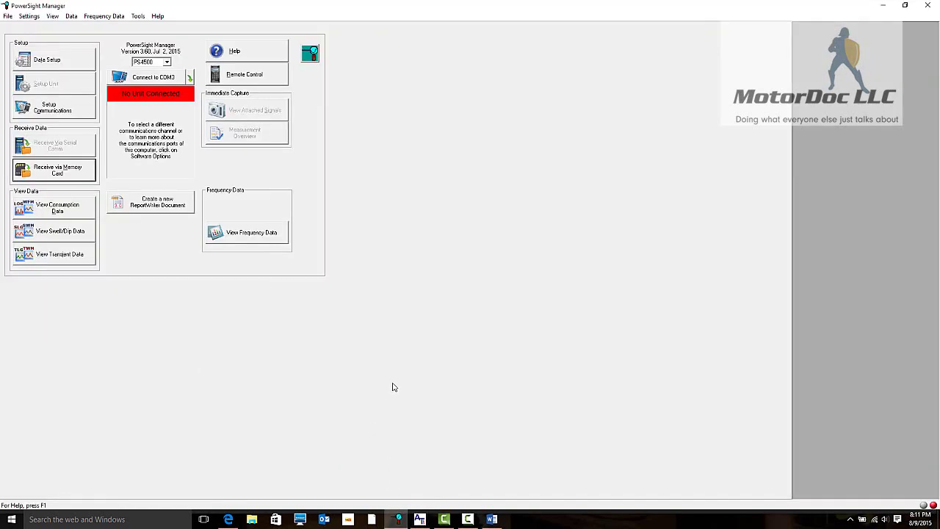
pyautogui.click(77, 176)
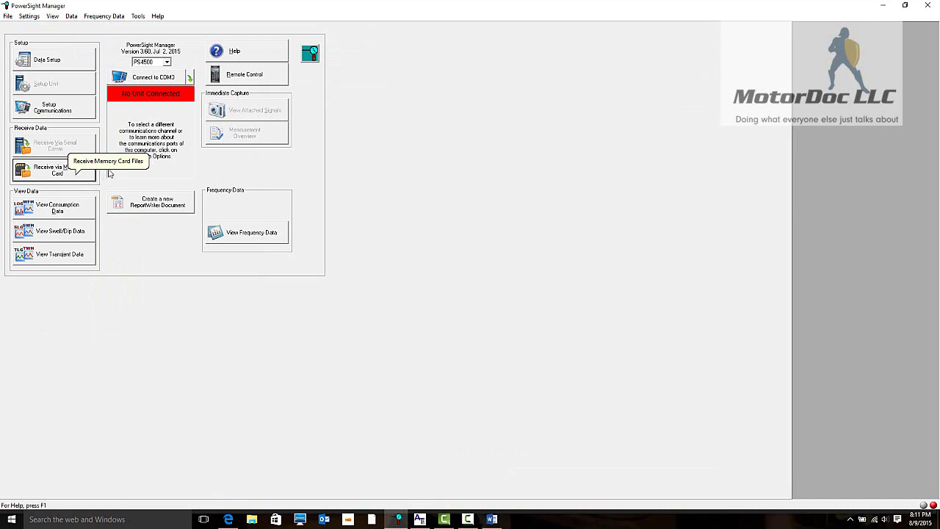
pyautogui.click(64, 174)
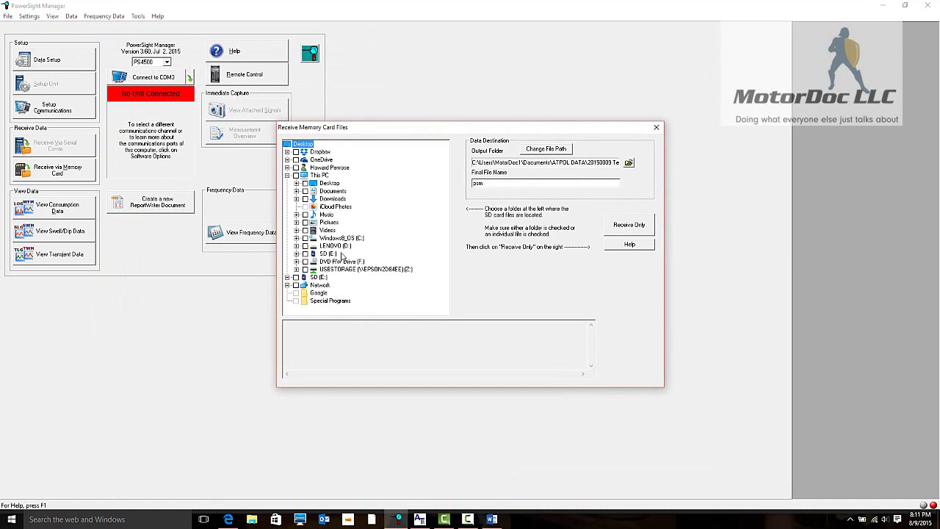
pyautogui.click(296, 253)
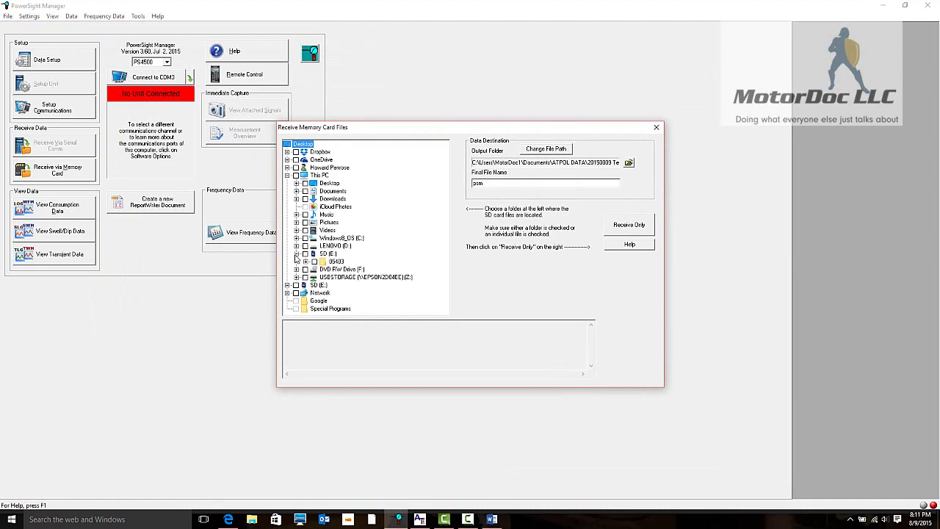
pyautogui.click(305, 262)
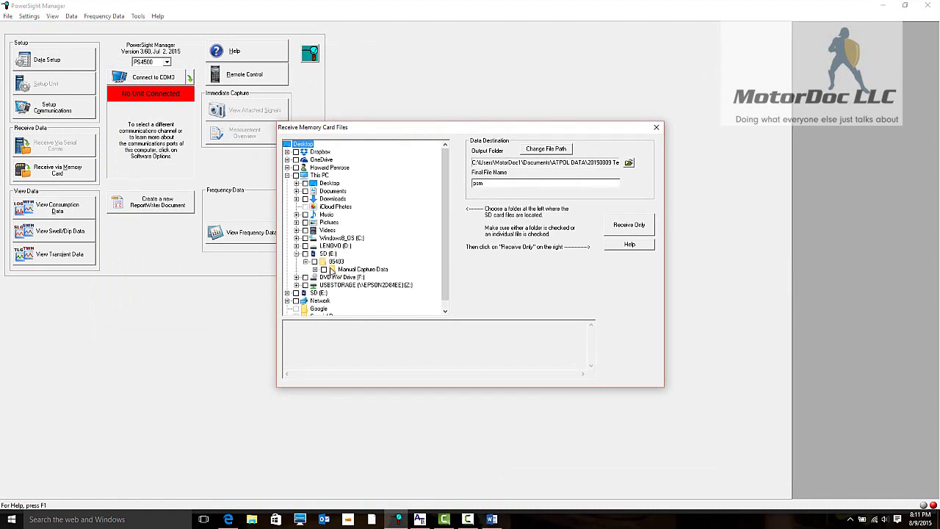
pyautogui.click(316, 270)
# Receive the 15080701.$MT and 15080701.$WF files from the card.
pyautogui.moveTo(444, 230); pyautogui.dragTo(444, 261)
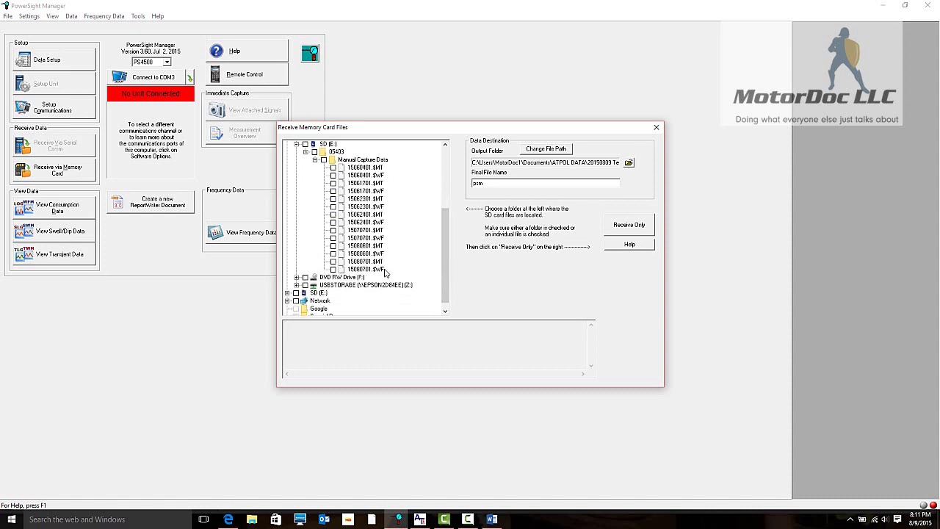
pyautogui.click(333, 262)
pyautogui.click(333, 270)
pyautogui.click(628, 225)
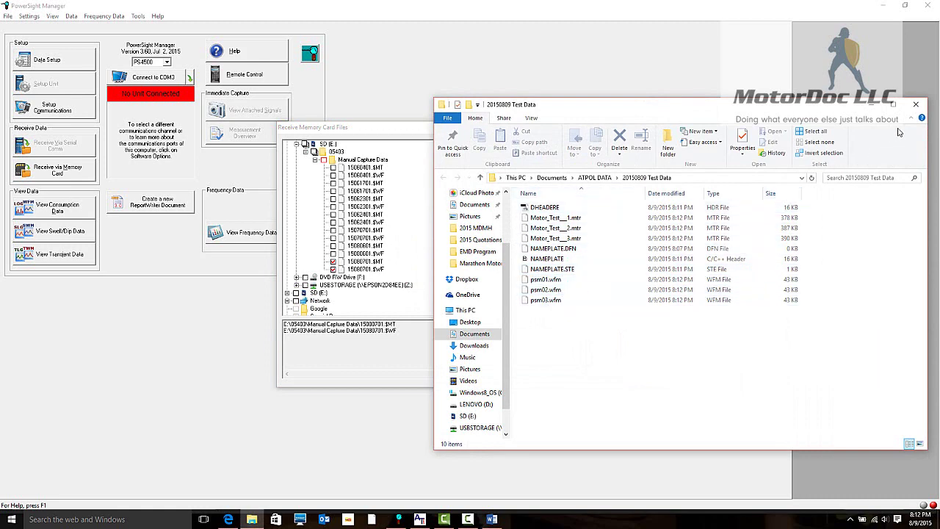
pyautogui.click(916, 104)
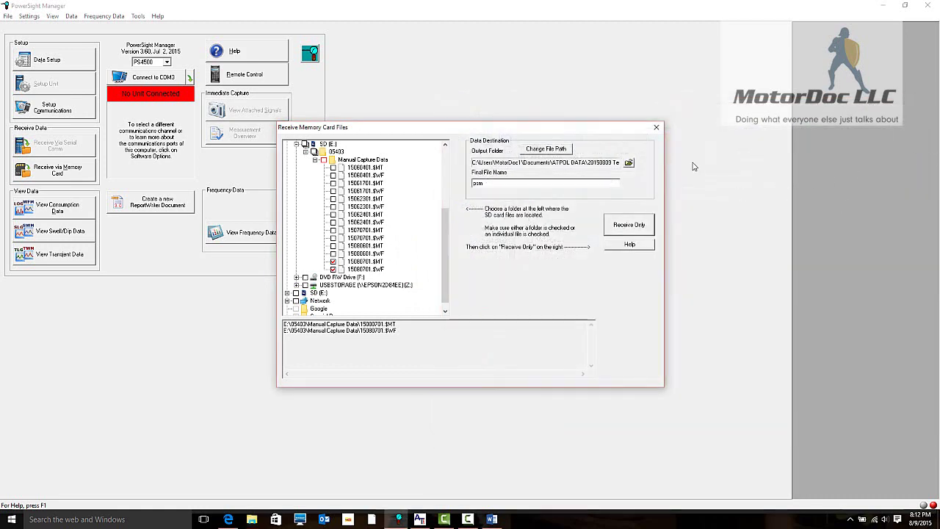
# Close the memory card receive window and open psm01.wfm in the waveform viewer.
pyautogui.click(656, 127)
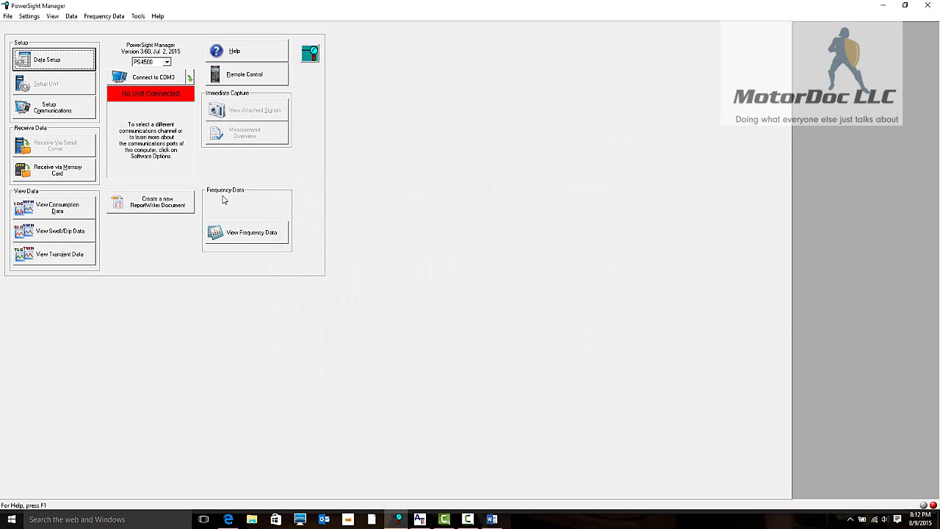
pyautogui.click(70, 211)
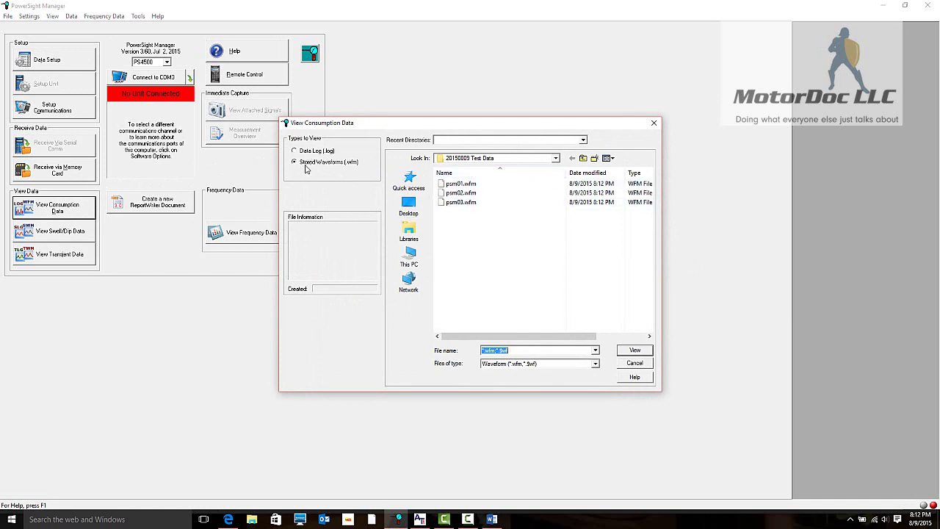
pyautogui.click(467, 185)
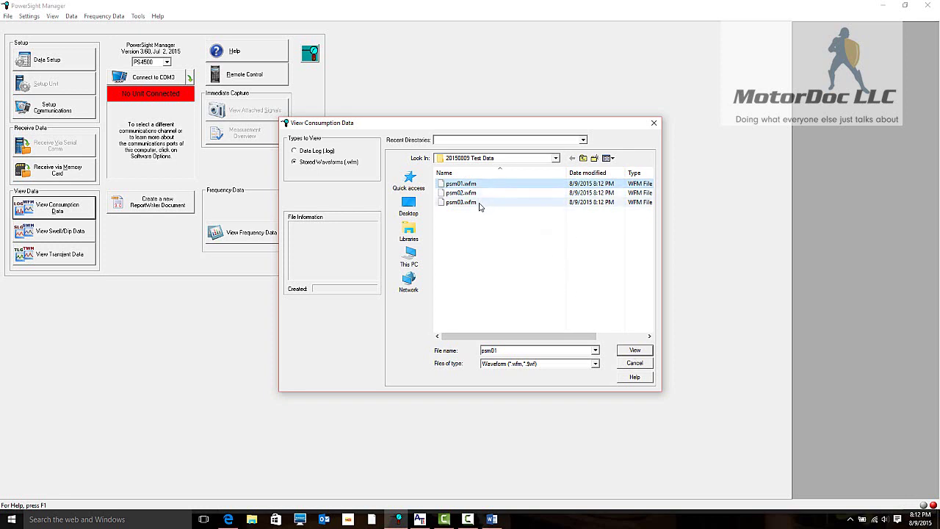
pyautogui.click(633, 353)
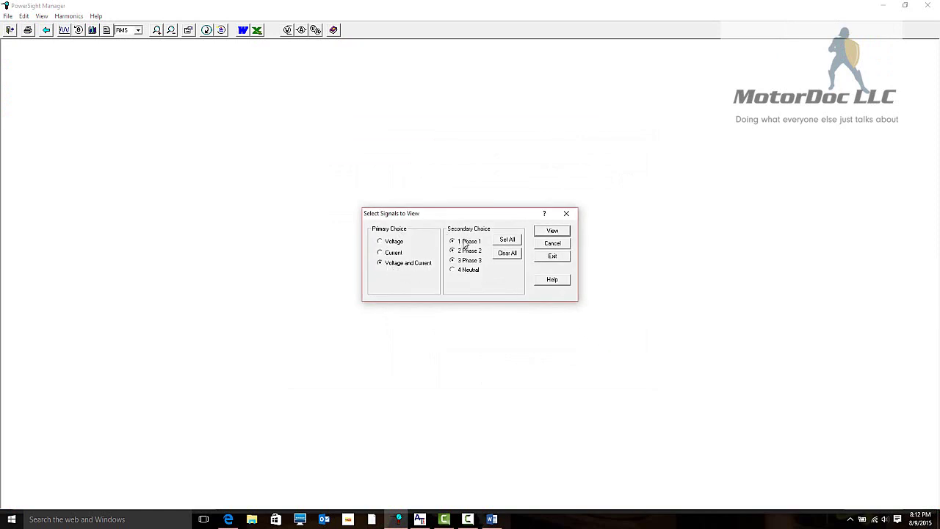
# Show all three phases, then the phasor diagram with 0.361% voltage and 4.121% current imbalance.
pyautogui.click(550, 234)
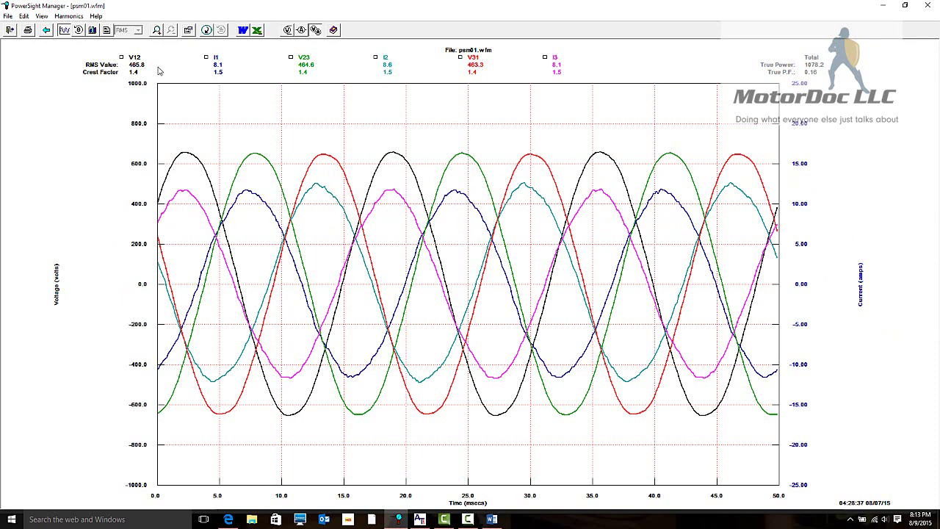
pyautogui.click(79, 31)
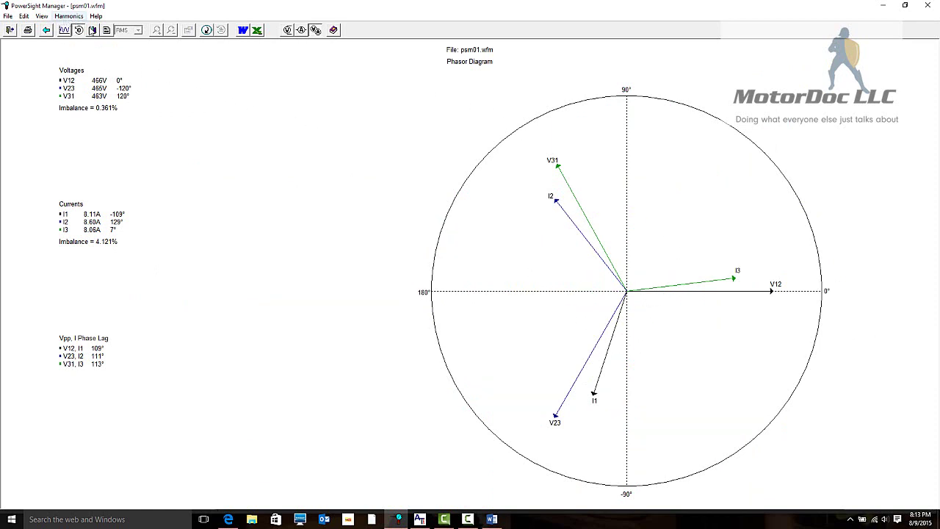
# View the harmonic spectrum as RMS values, step through harmonics 8 and 1, then return to the main menu.
pyautogui.click(93, 30)
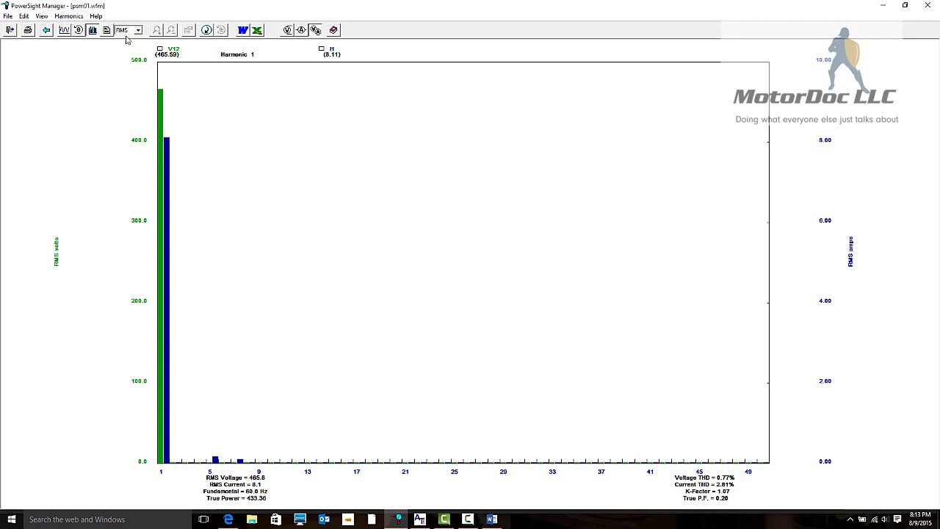
pyautogui.click(138, 30)
pyautogui.click(160, 20)
pyautogui.press('Right')
pyautogui.press('Right')
pyautogui.press('Right')
pyautogui.press('Right')
pyautogui.press('Right')
pyautogui.press('Right')
pyautogui.press('Right')
pyautogui.press('Home')
pyautogui.click(10, 33)
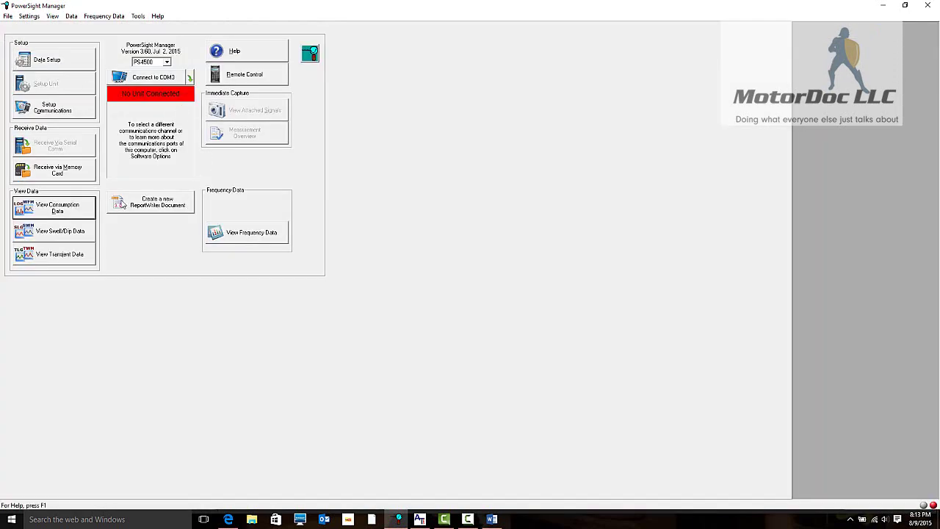
# Check for swell/dip and transient recordings, find none, and return to ALL-TEST 6.31.
pyautogui.click(74, 232)
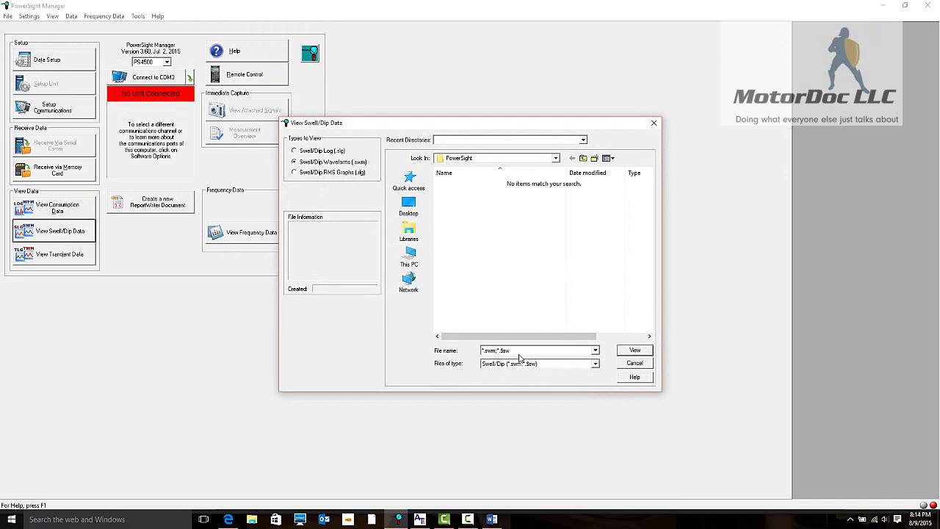
pyautogui.click(633, 368)
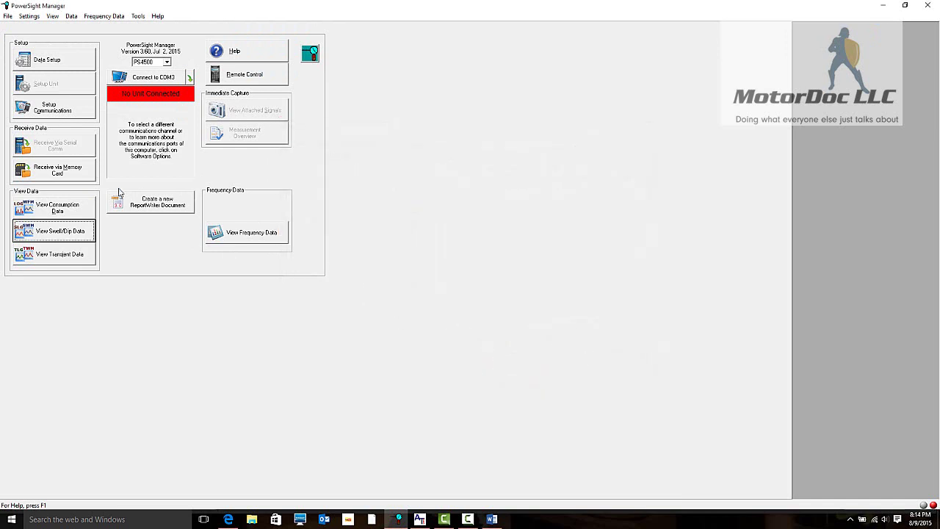
pyautogui.click(44, 260)
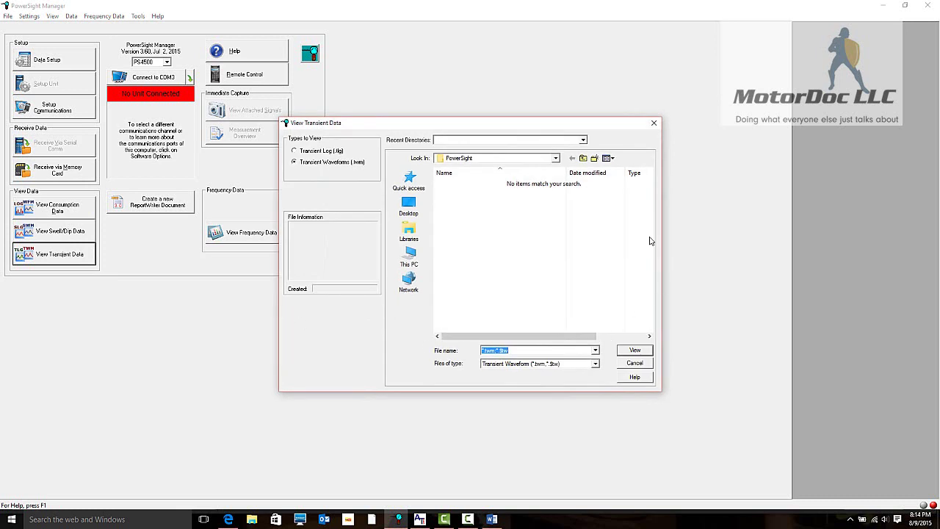
pyautogui.click(645, 365)
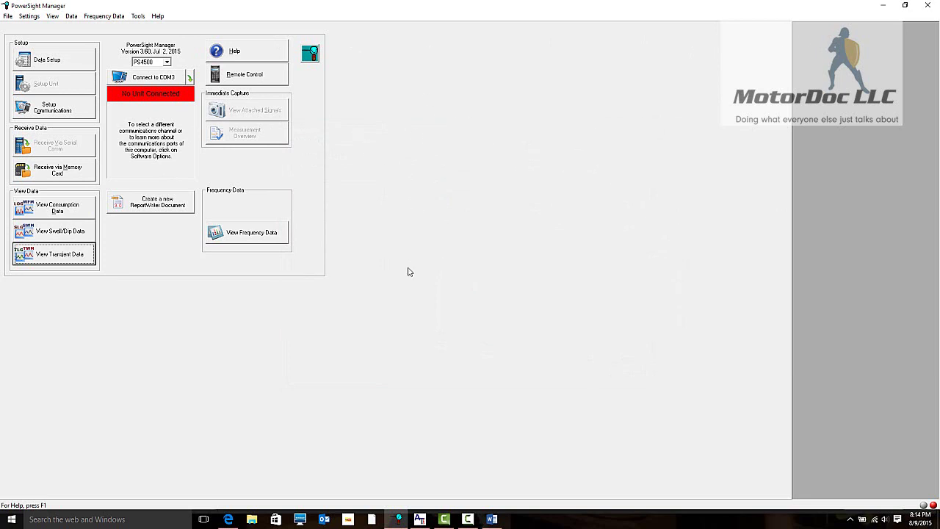
pyautogui.click(421, 520)
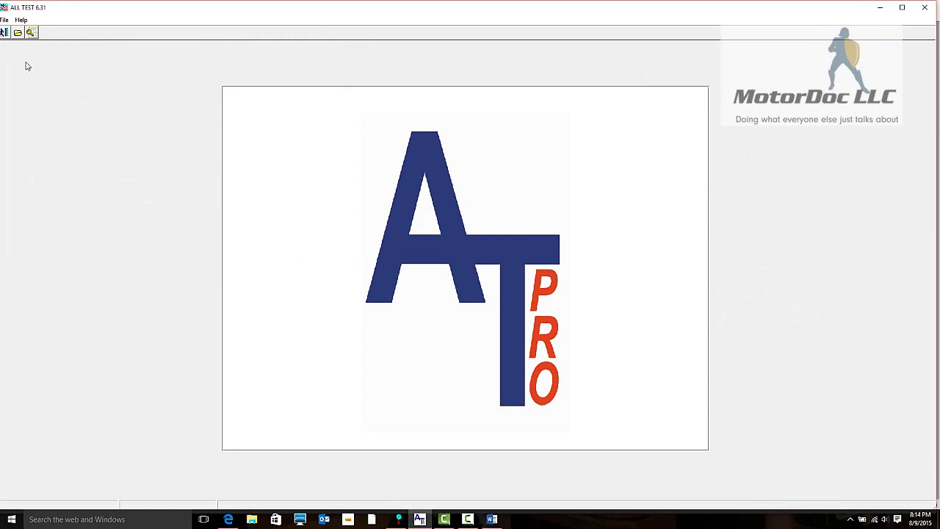
# Open the NAMEPLATE motor's first MOTOR_TEST recording from the saved tests browser.
pyautogui.click(18, 33)
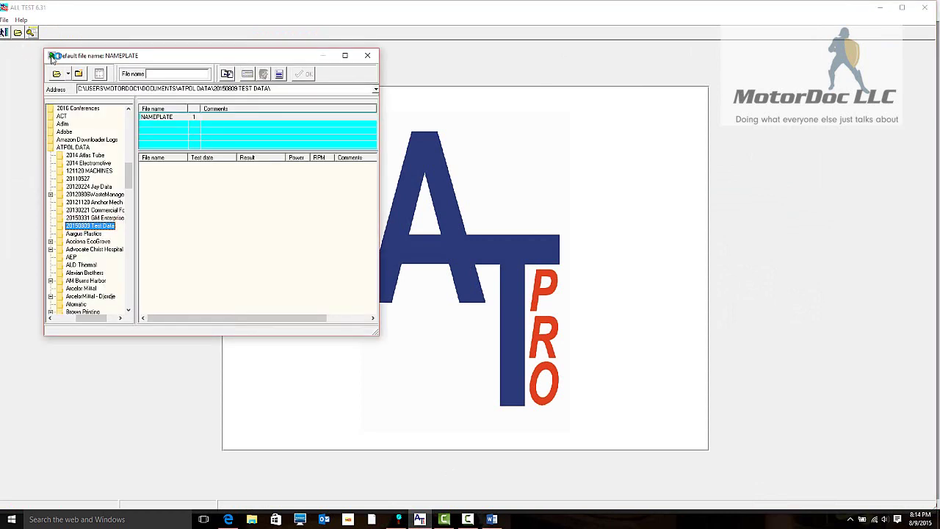
pyautogui.click(150, 133)
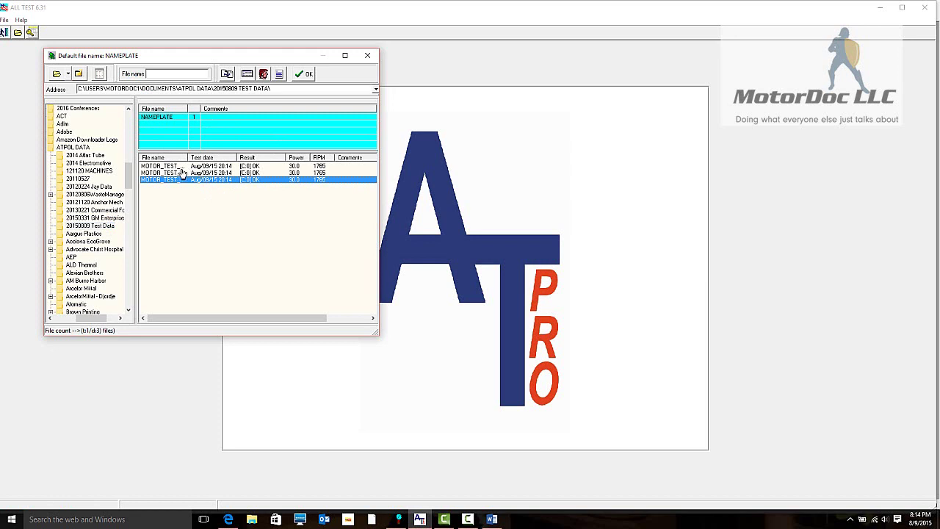
pyautogui.click(195, 168)
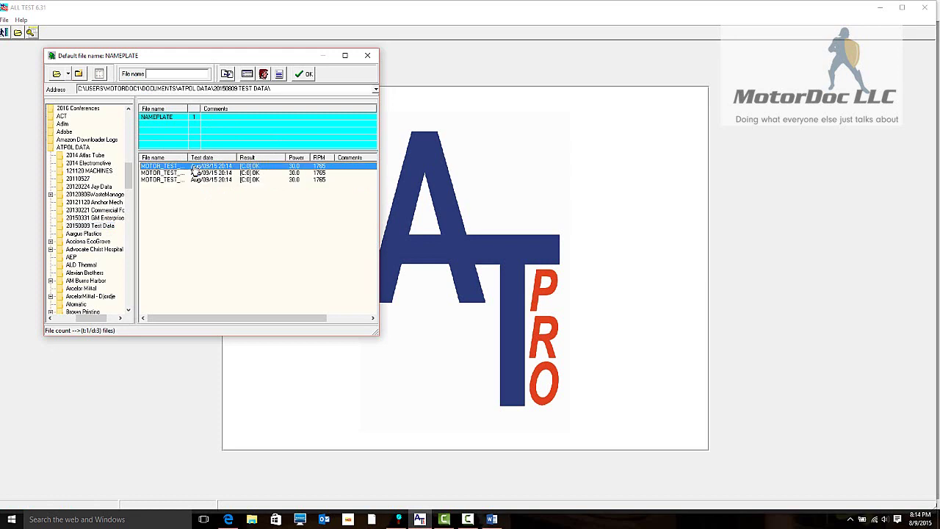
pyautogui.doubleClick(195, 168)
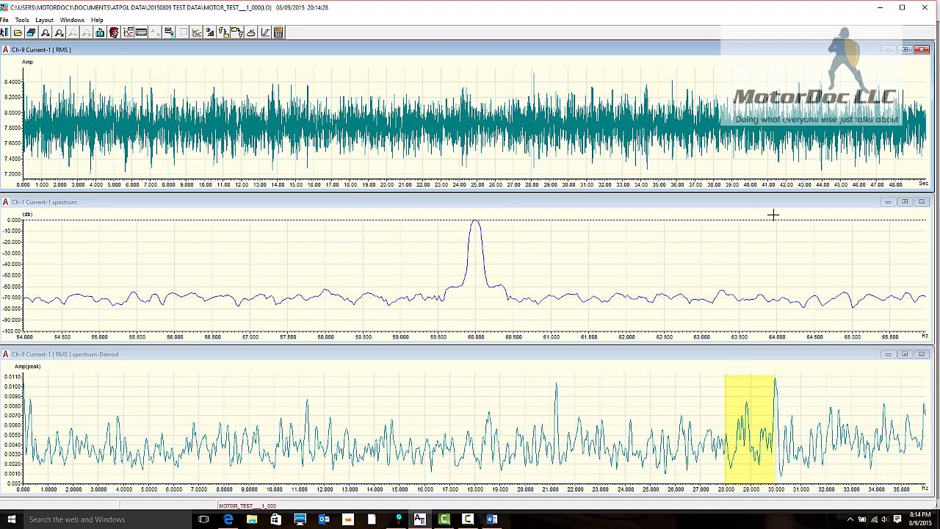
# Show the current spectrum over 0–120 Hz and view nameplate data: 30 HP, 1765 RPM, 460 V.
pyautogui.click(566, 207)
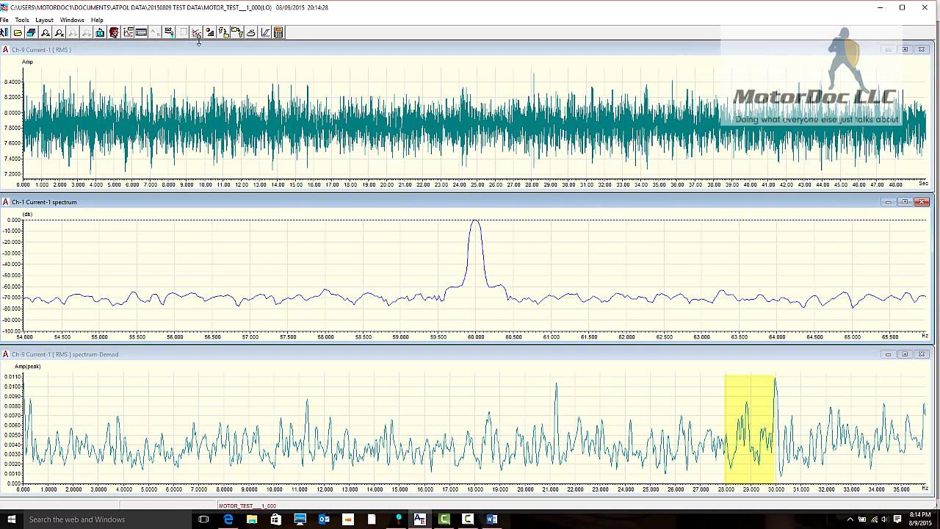
pyautogui.click(237, 33)
pyautogui.click(250, 46)
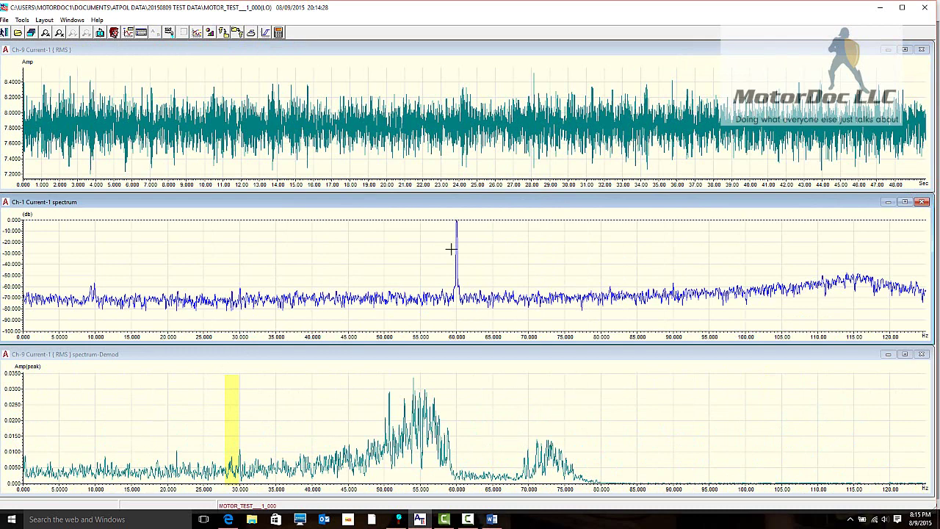
pyautogui.click(114, 32)
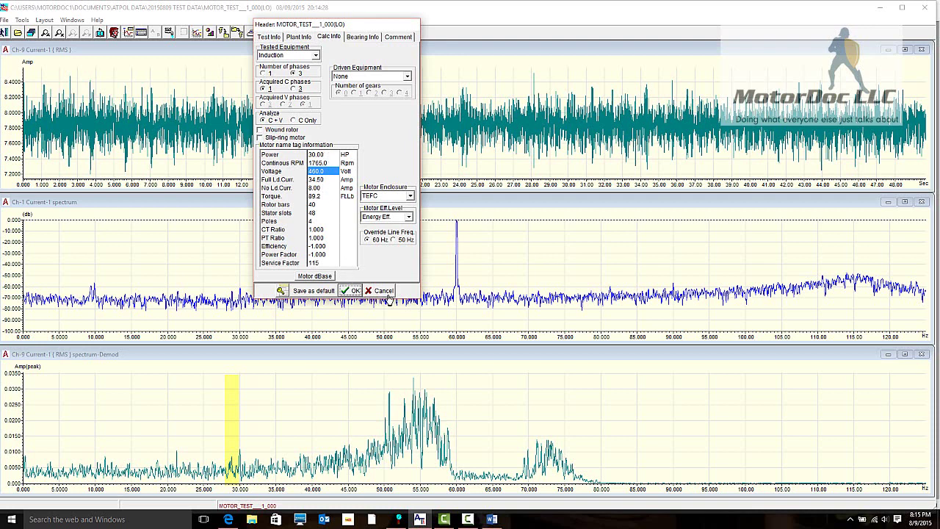
# Run the Induction Motor analysis and view per-phase power figures with the load-too-low message.
pyautogui.click(353, 290)
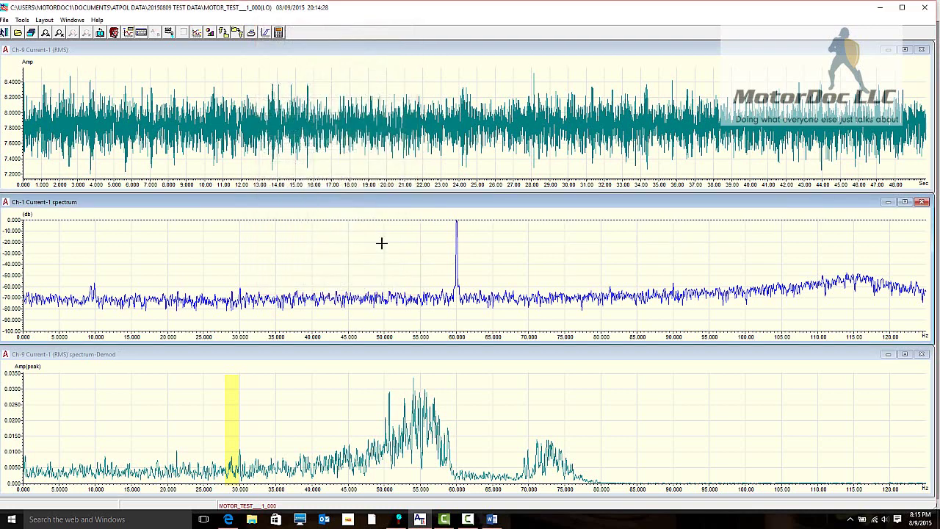
pyautogui.click(279, 32)
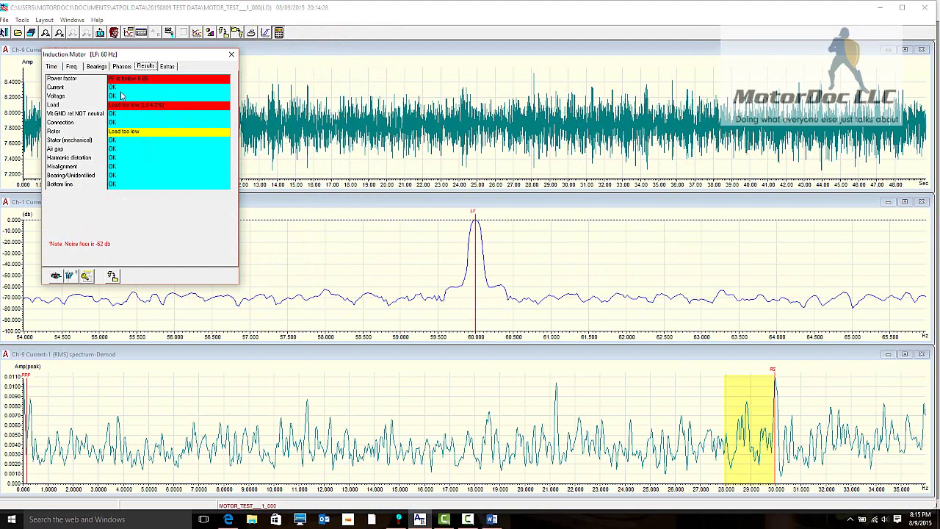
pyautogui.click(52, 68)
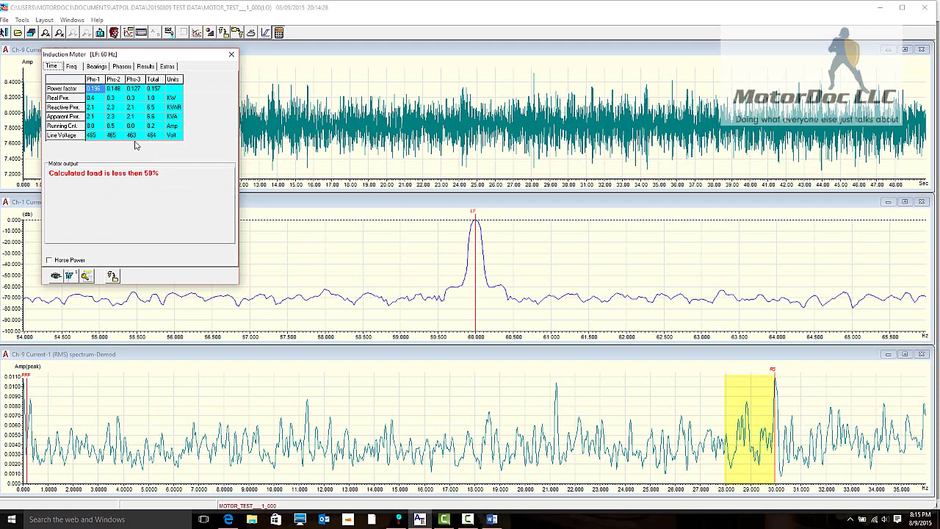
# Toggle power to horsepower and back to kW, then view frequency results (line 59.998 Hz).
pyautogui.click(50, 261)
pyautogui.click(50, 260)
pyautogui.click(72, 67)
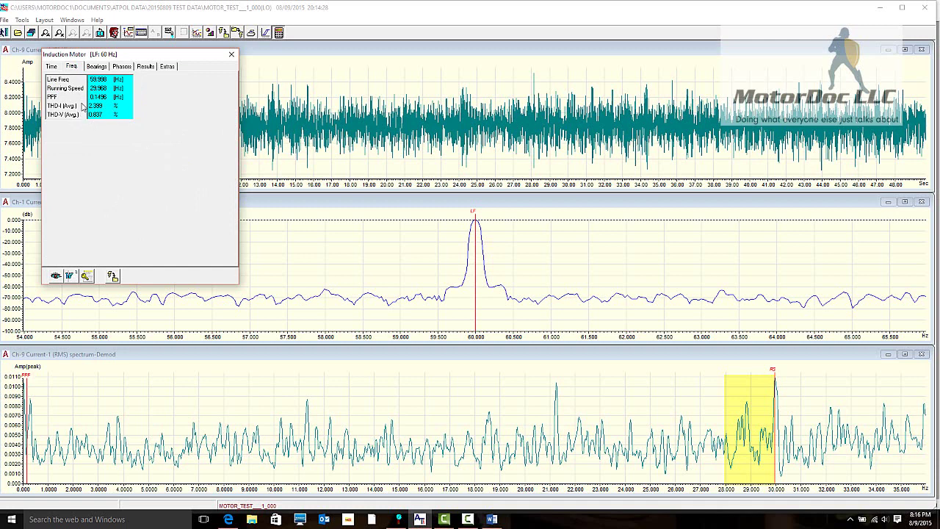
# Review bearing results, voltage and current harmonics, amplitude table, results summary and the Extras table.
pyautogui.click(96, 68)
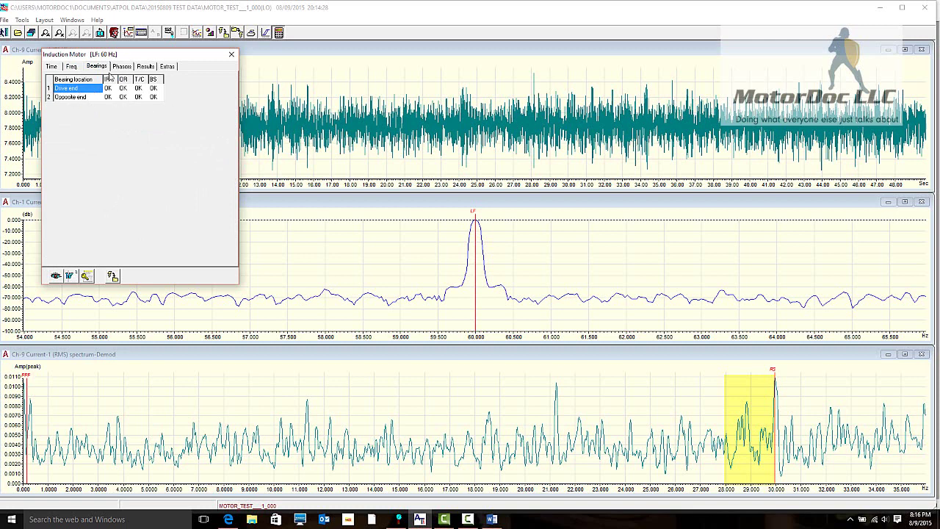
pyautogui.click(122, 67)
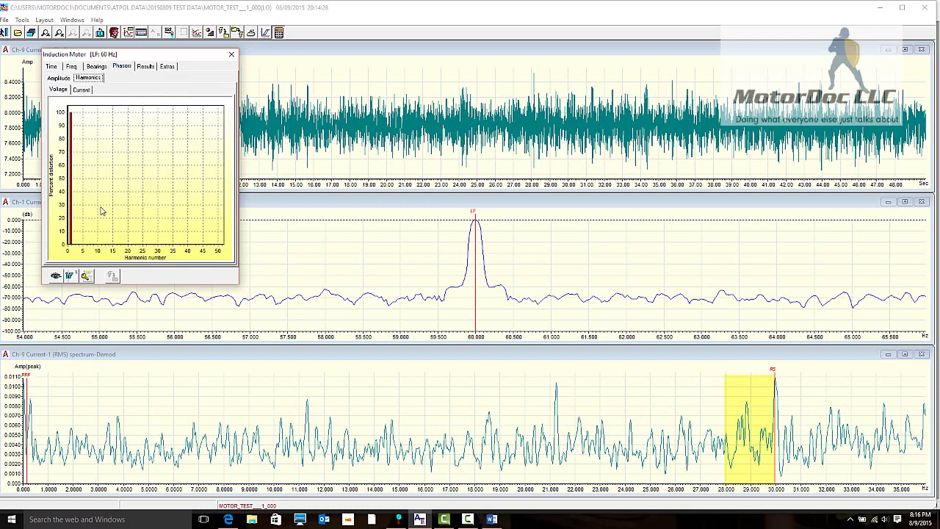
pyautogui.click(81, 89)
pyautogui.click(58, 78)
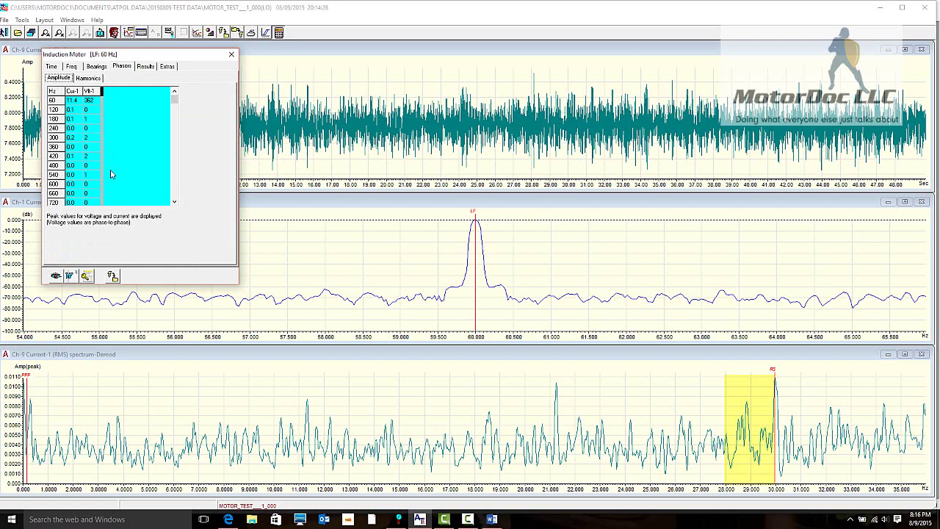
pyautogui.click(94, 79)
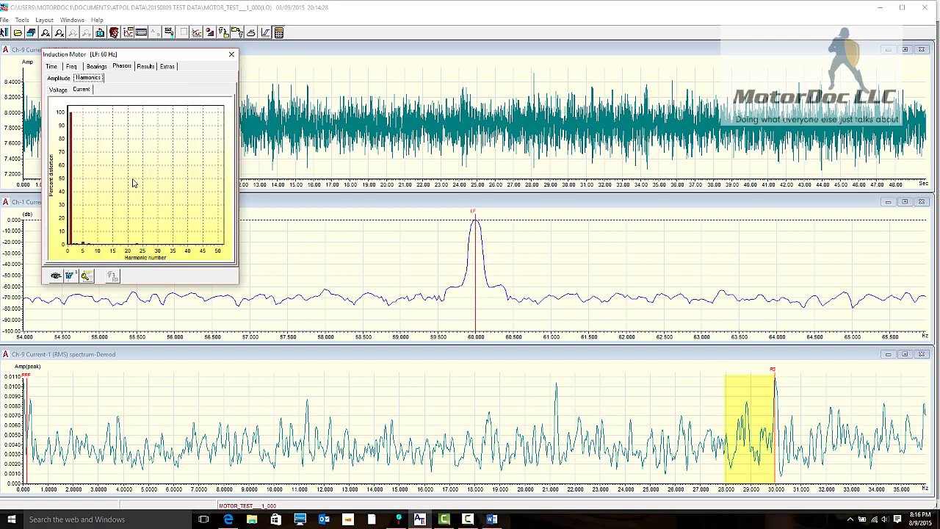
pyautogui.click(144, 67)
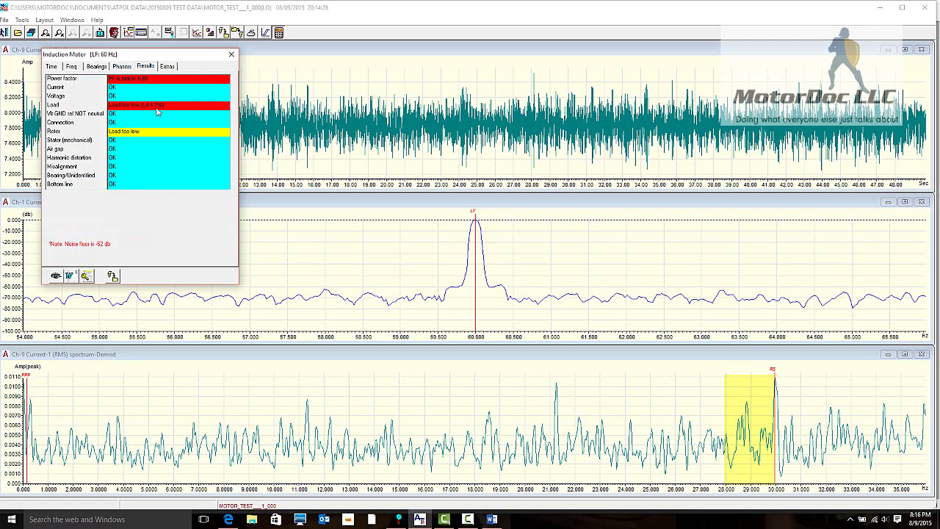
pyautogui.click(168, 67)
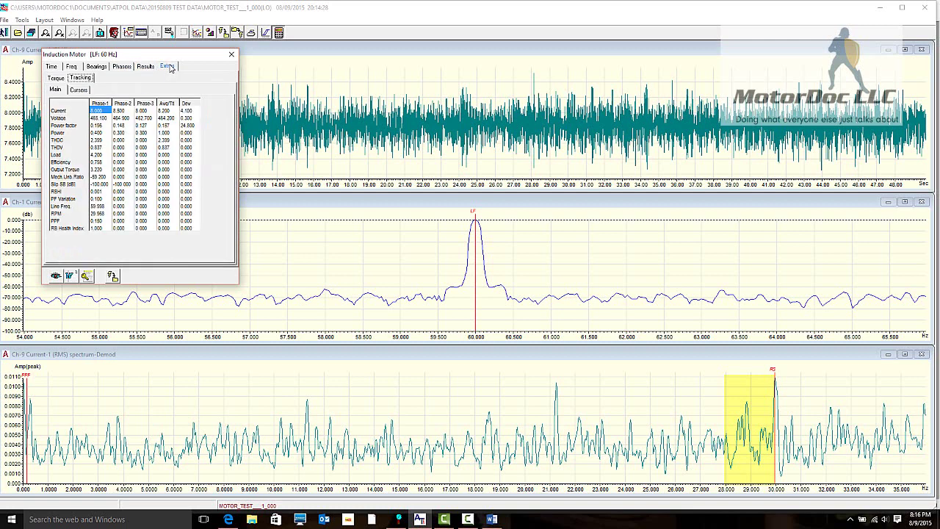
# Check eccentricity cursor values, then the torque chart: average 3.22 Ft.Lb, min 3.16, max 3.28.
pyautogui.click(79, 91)
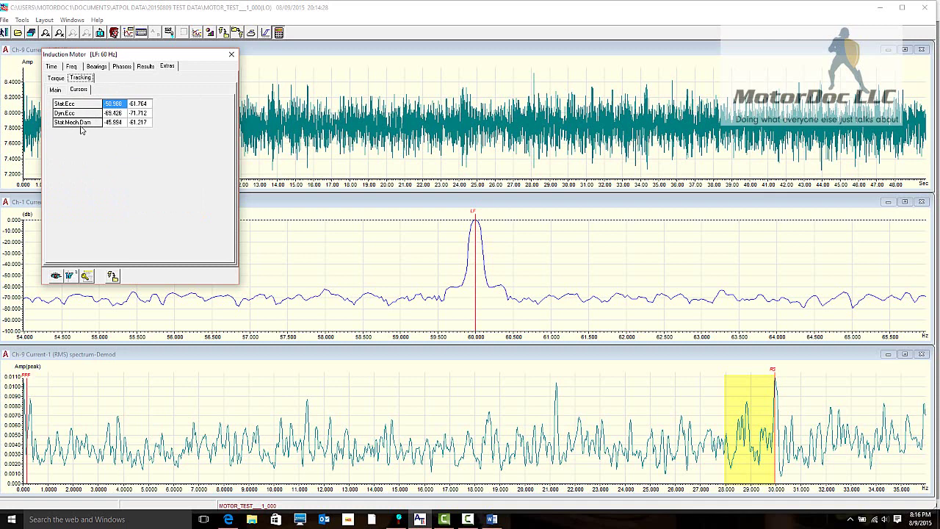
pyautogui.click(59, 91)
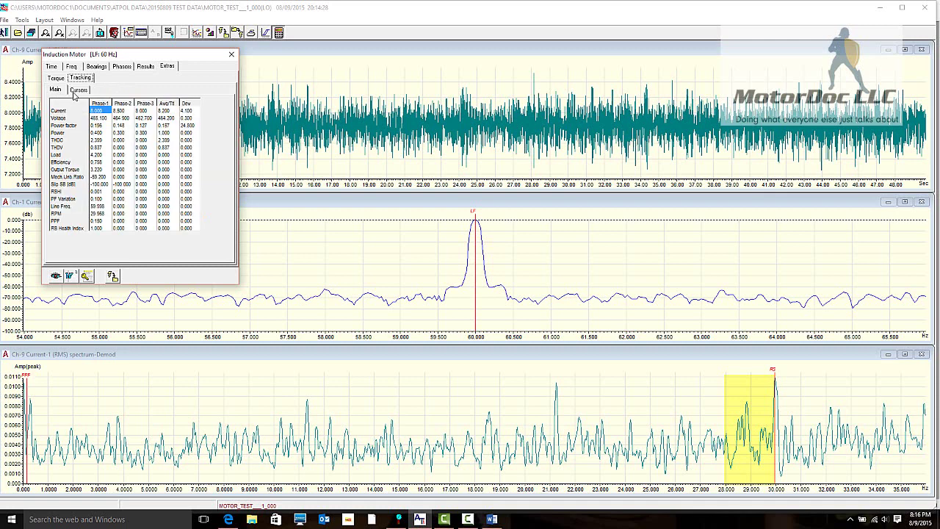
pyautogui.click(57, 78)
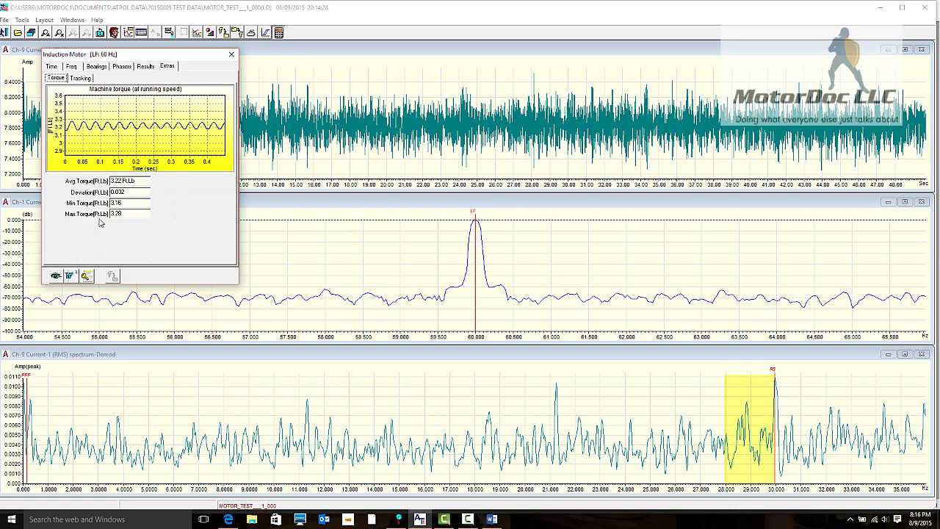
pyautogui.click(57, 276)
# Close the motor analysis results and switch to the high-frequency data.
pyautogui.click(232, 54)
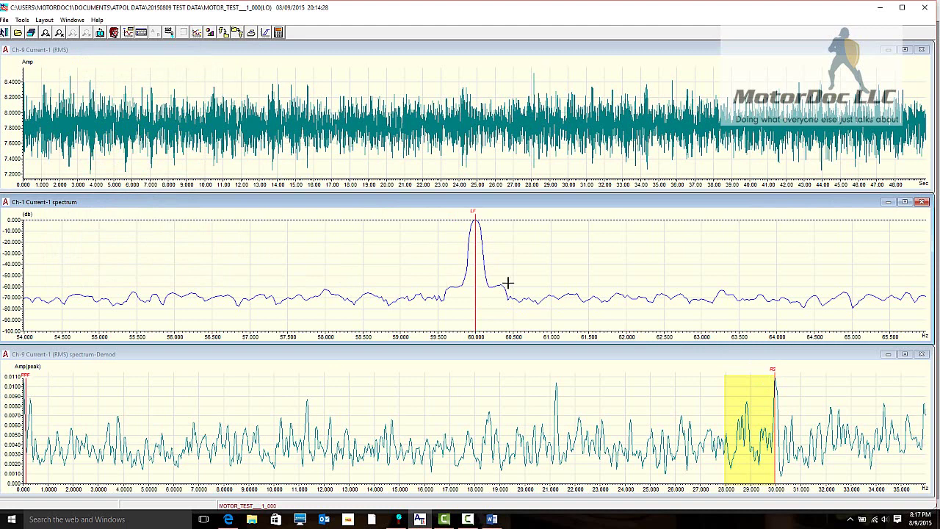
pyautogui.click(265, 32)
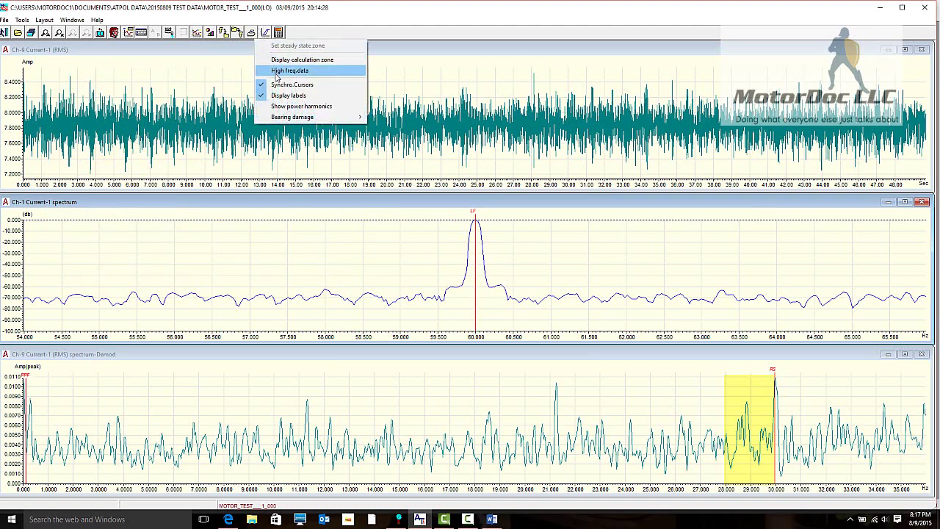
pyautogui.click(277, 71)
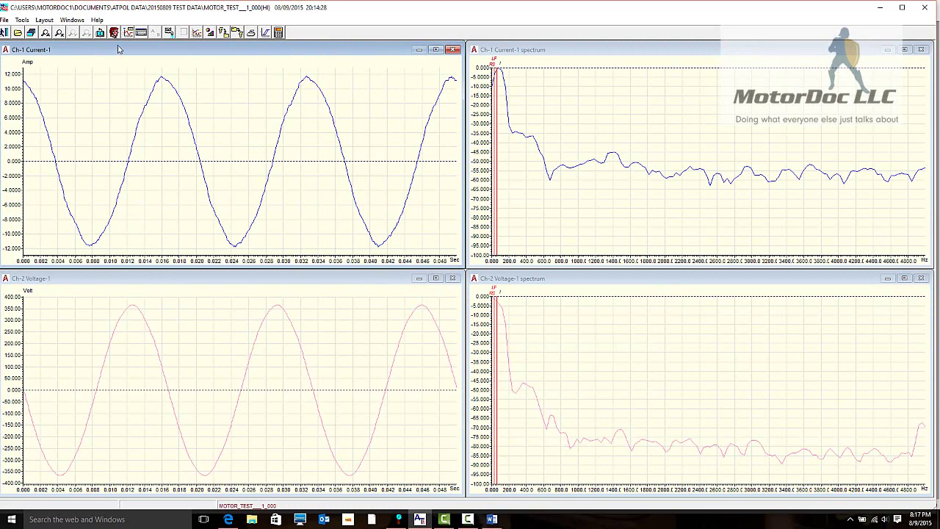
# Extend the display to about one second of data and close the current waveform window.
pyautogui.click(237, 33)
pyautogui.click(250, 47)
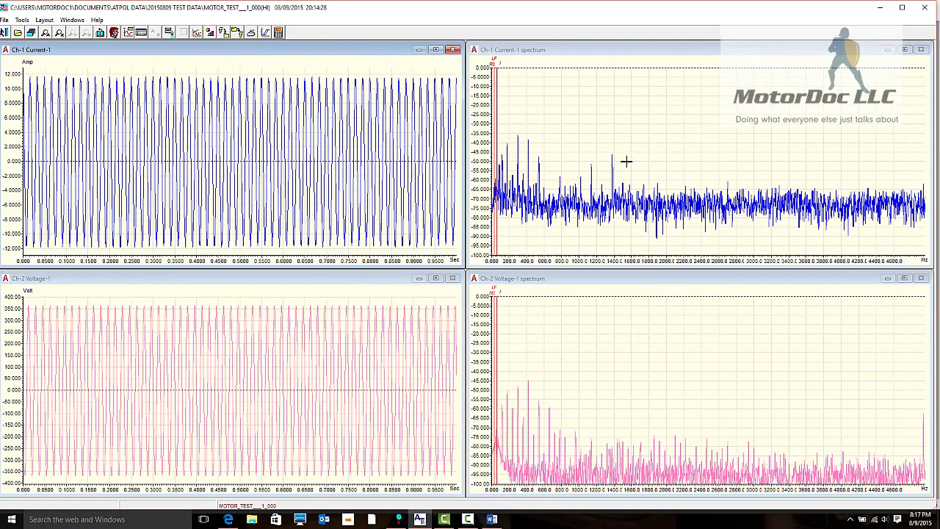
pyautogui.click(453, 50)
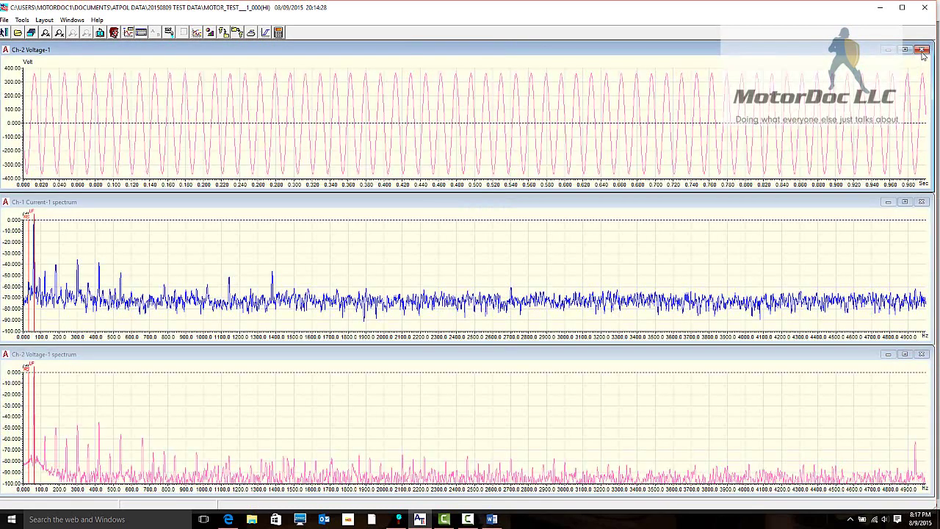
# Close the voltage waveform, show power harmonic markers, and mark static eccentricity frequencies.
pyautogui.click(923, 51)
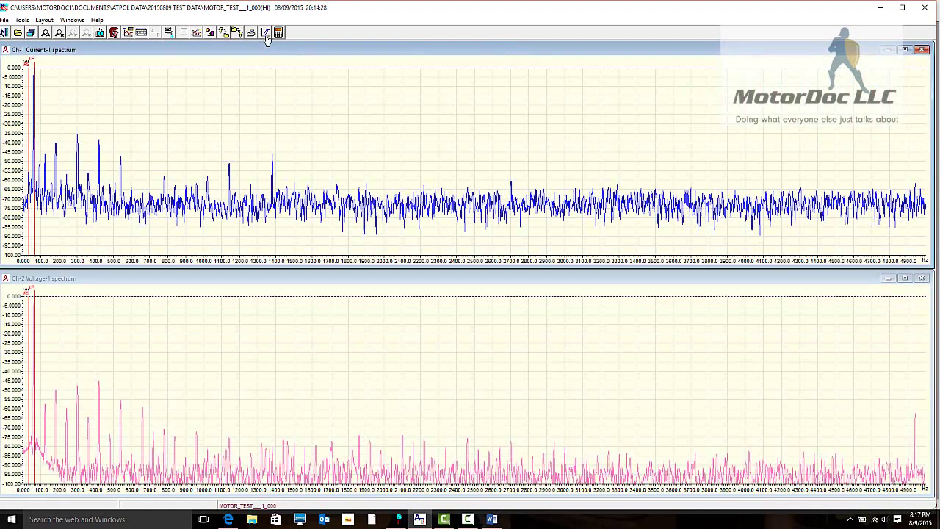
pyautogui.click(266, 33)
pyautogui.click(292, 108)
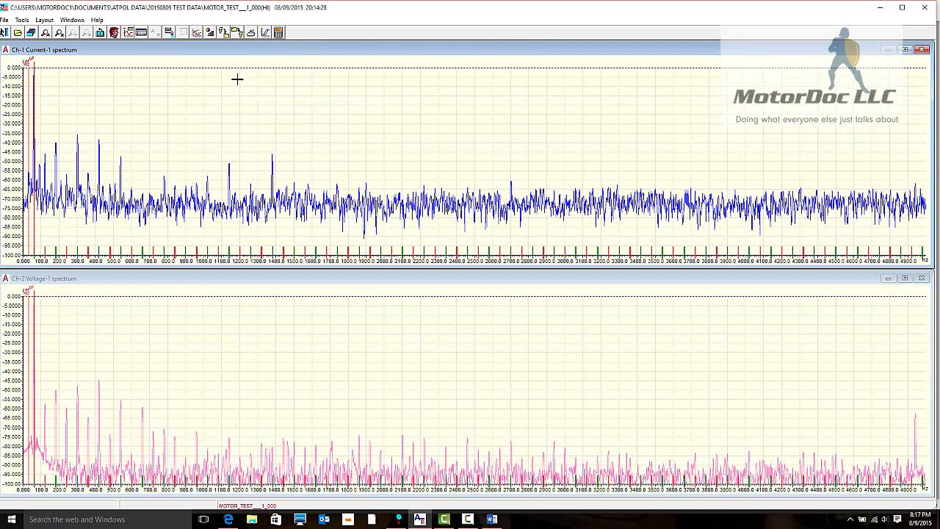
pyautogui.click(266, 33)
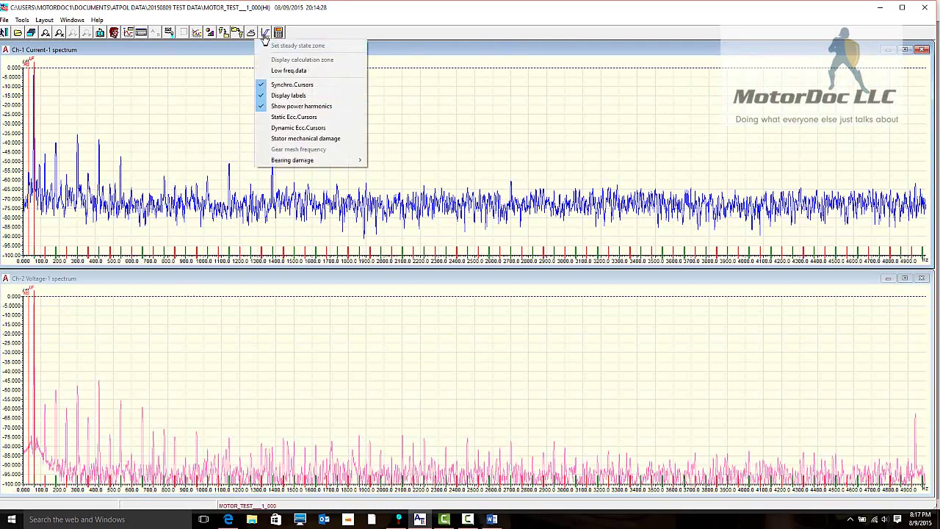
pyautogui.click(294, 117)
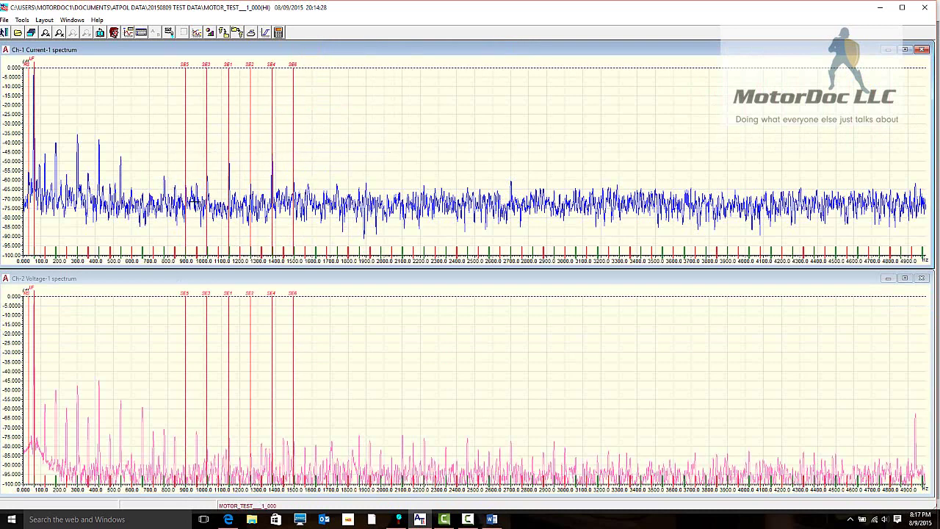
# Try dynamic eccentricity and stator damage markers, then mark drive-end 6311 bearing-damage frequencies.
pyautogui.click(266, 33)
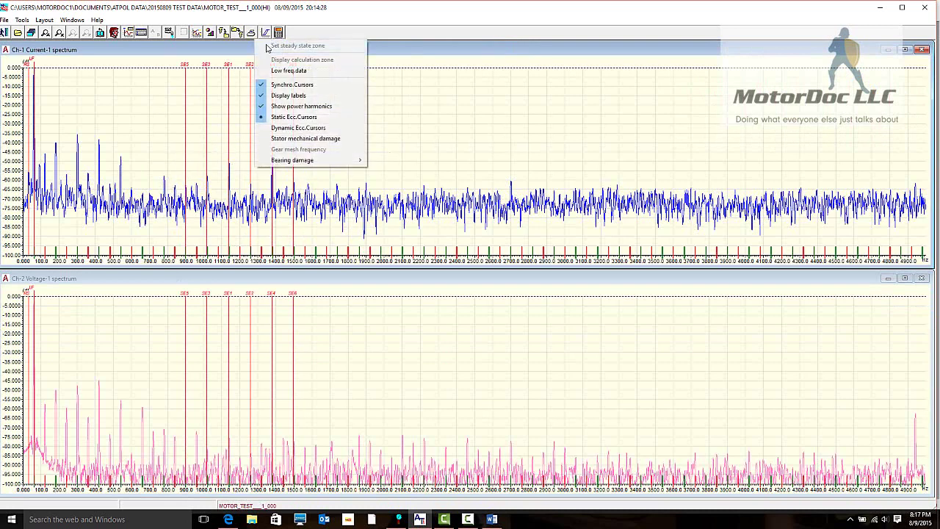
pyautogui.click(294, 128)
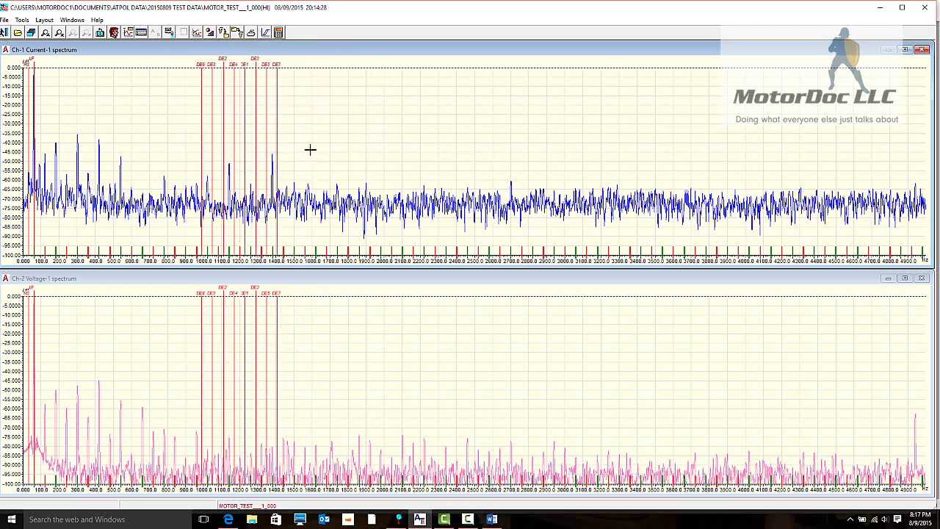
pyautogui.click(266, 33)
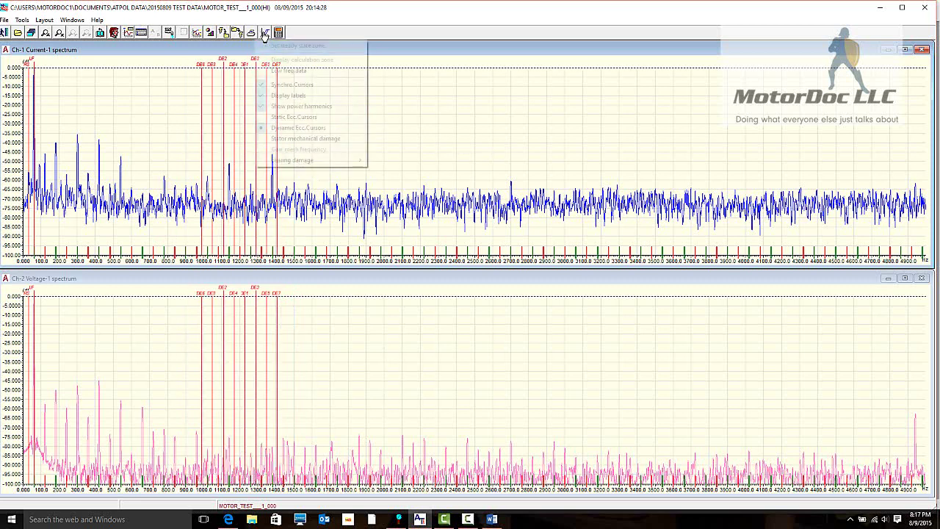
pyautogui.click(305, 138)
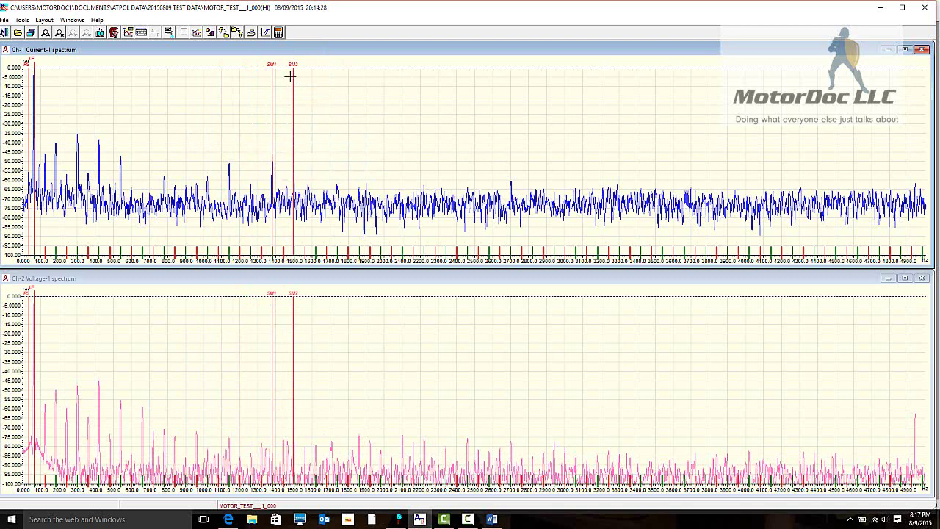
pyautogui.click(266, 33)
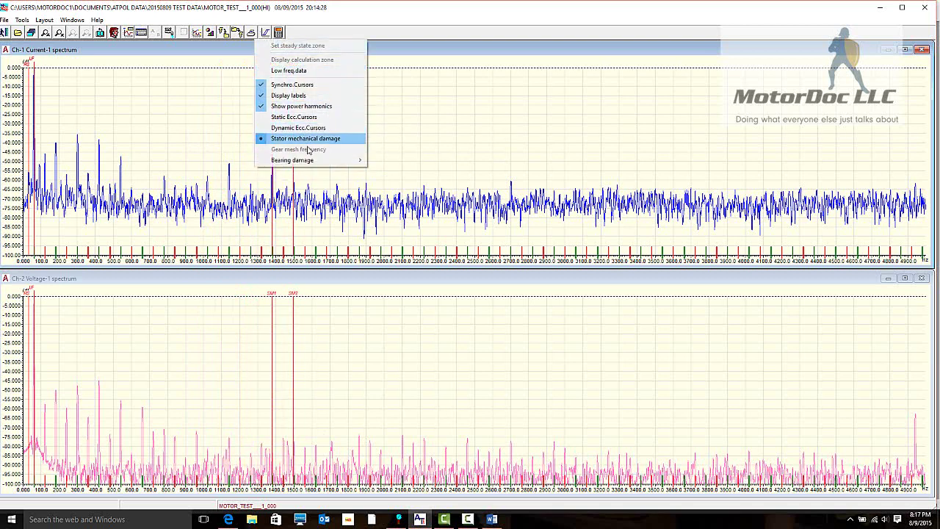
pyautogui.moveTo(311, 161)
pyautogui.click(401, 172)
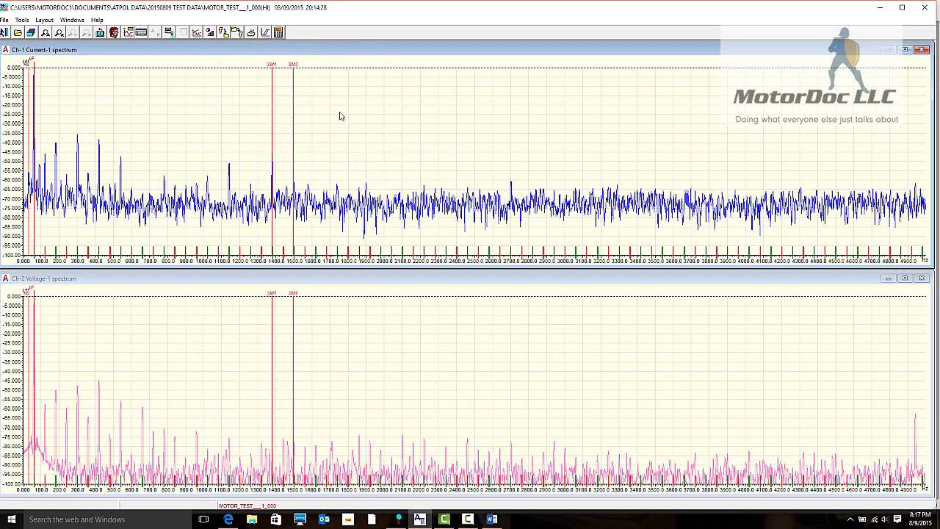
# Zoom both spectra to 0–600 Hz to inspect the bearing markers, then switch to Low freq.data.
pyautogui.click(266, 33)
pyautogui.click(441, 88)
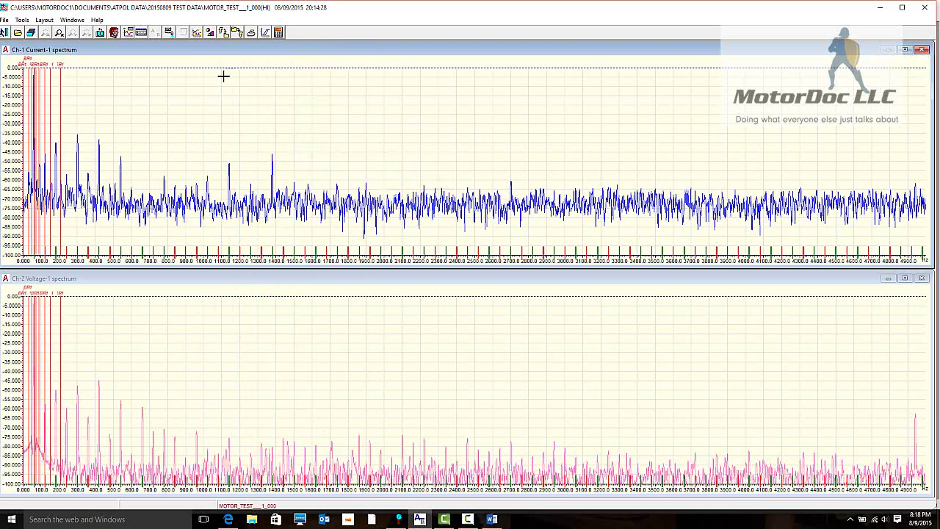
pyautogui.moveTo(133, 84); pyautogui.dragTo(19, 64)
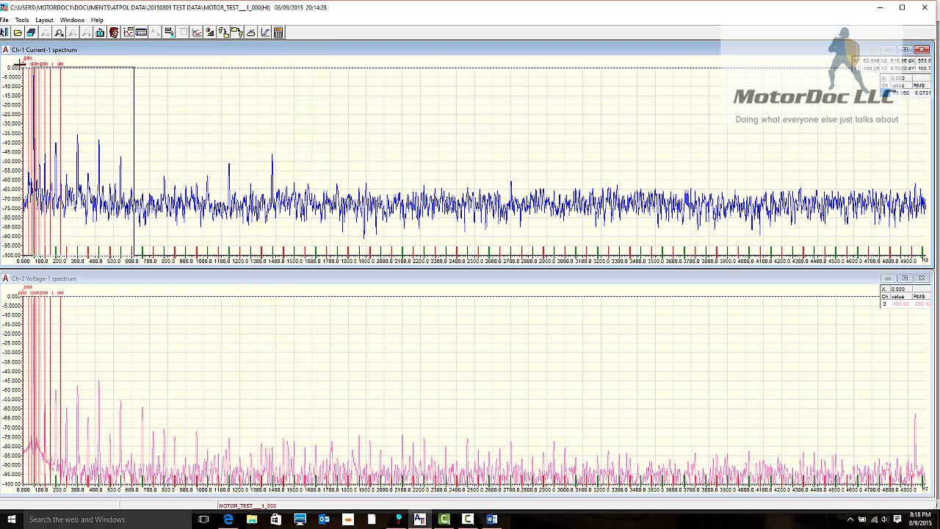
pyautogui.click(59, 32)
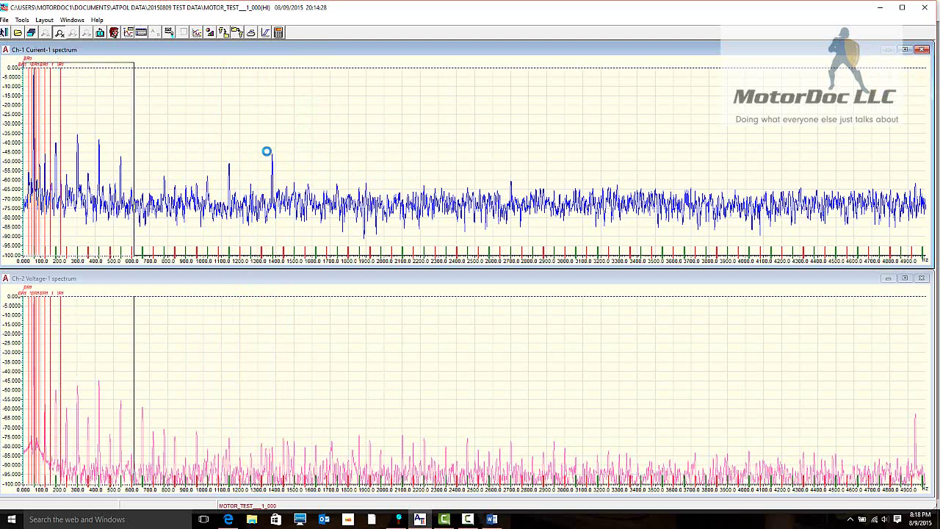
pyautogui.click(135, 82)
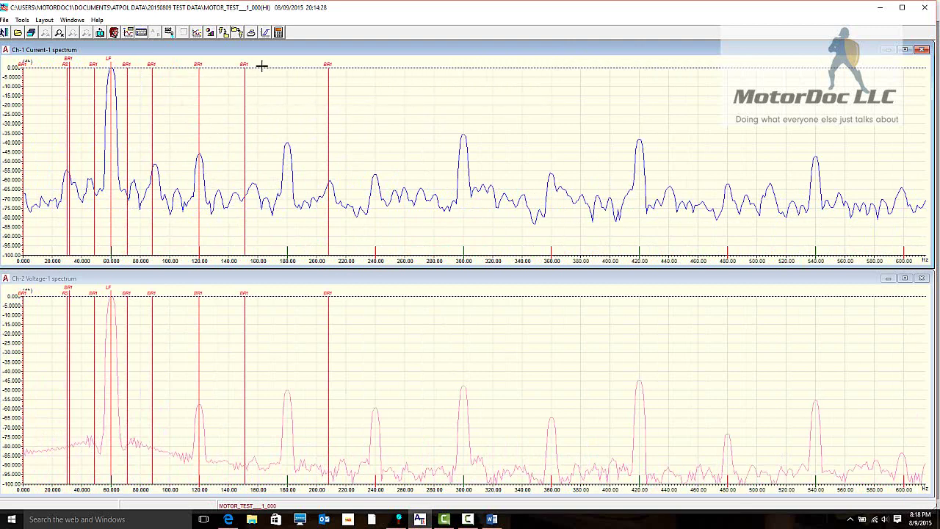
pyautogui.click(264, 33)
pyautogui.click(286, 70)
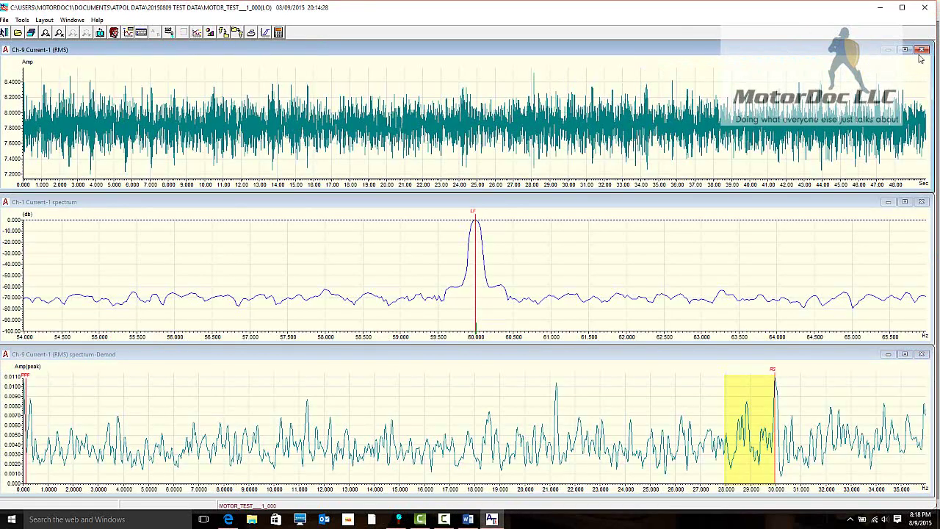
# Close the RMS trend and demodulated spectrum windows and generate the Ch-1 Current-1 waterfall plot.
pyautogui.click(923, 55)
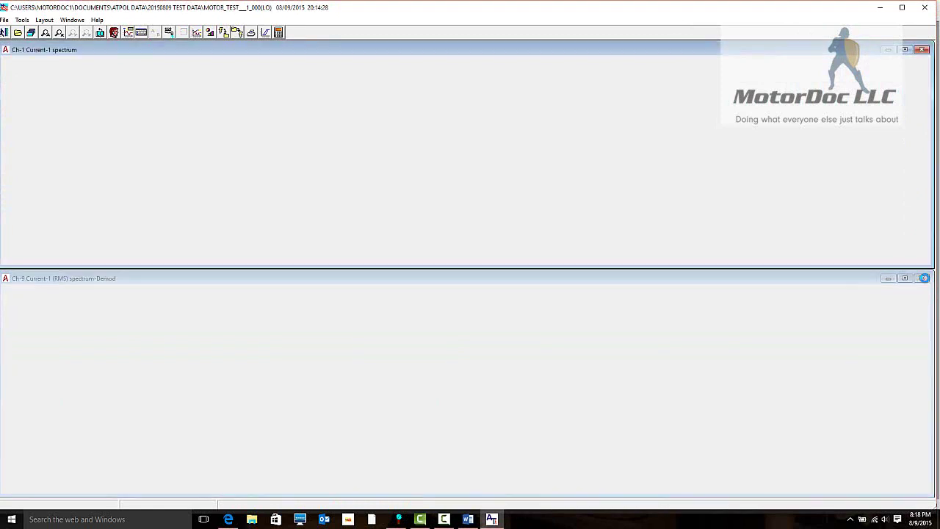
pyautogui.click(923, 279)
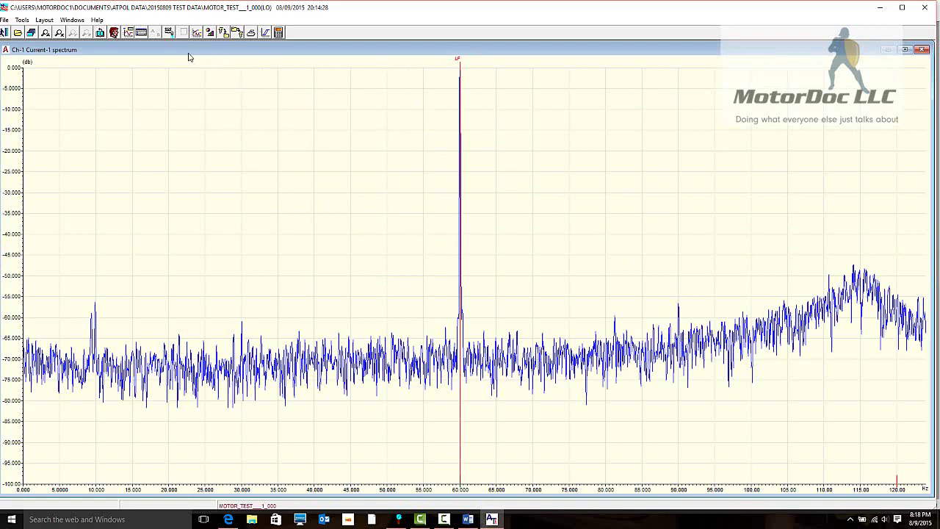
pyautogui.click(167, 34)
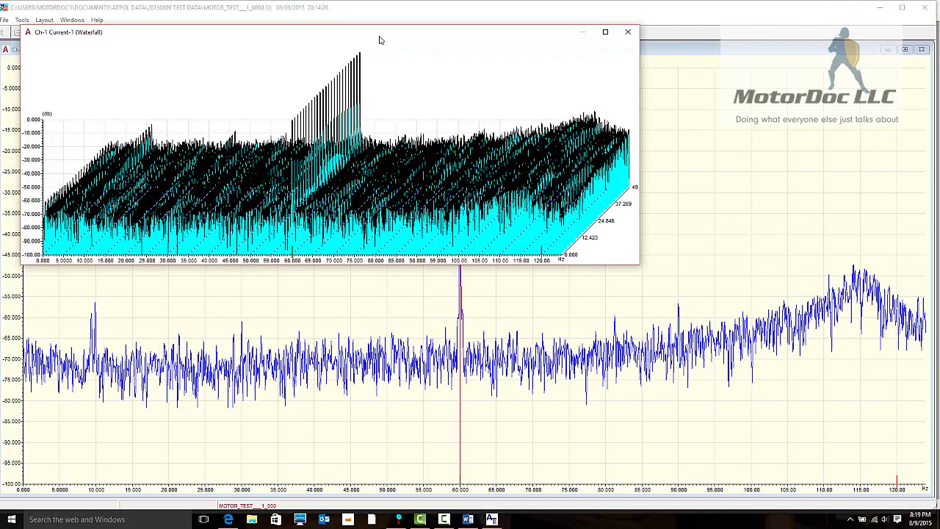
# Close the waterfall plot and switch on time and frequency for Current-1 slot 9.
pyautogui.moveTo(380, 40); pyautogui.dragTo(434, 97)
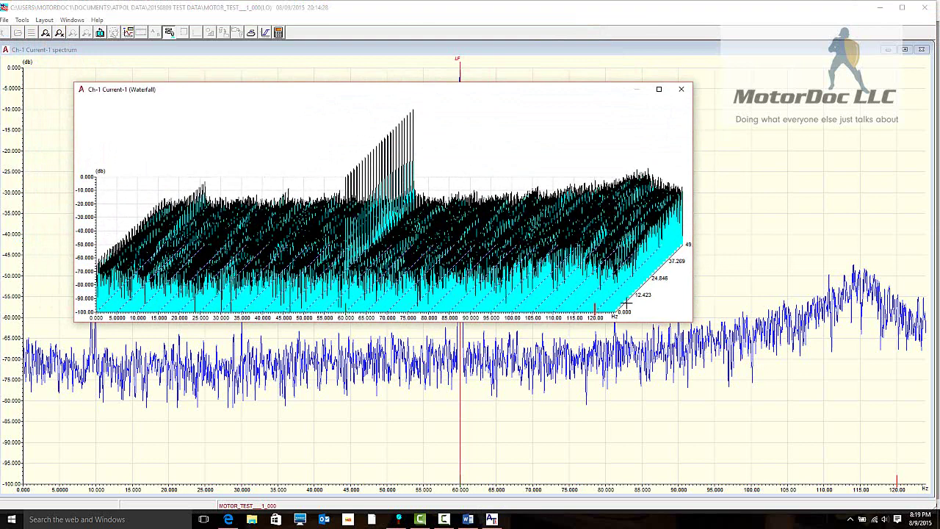
pyautogui.click(682, 90)
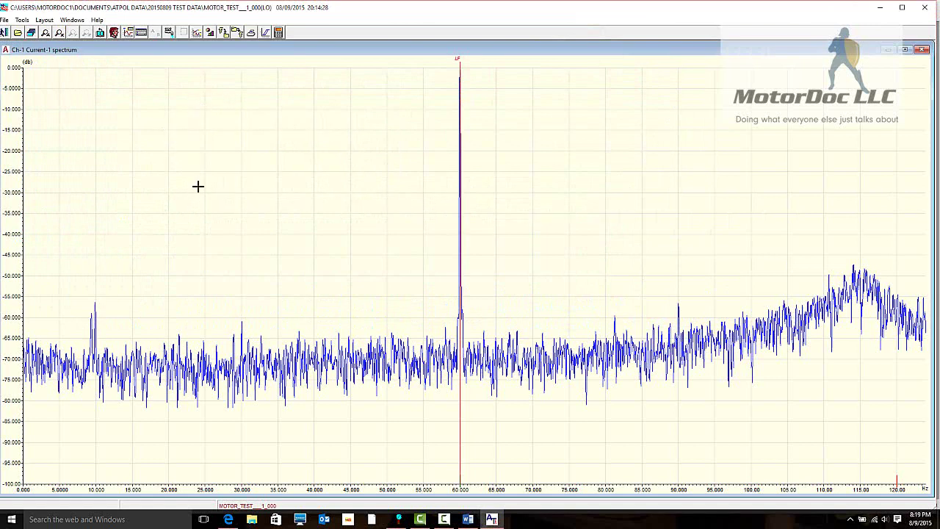
pyautogui.click(141, 33)
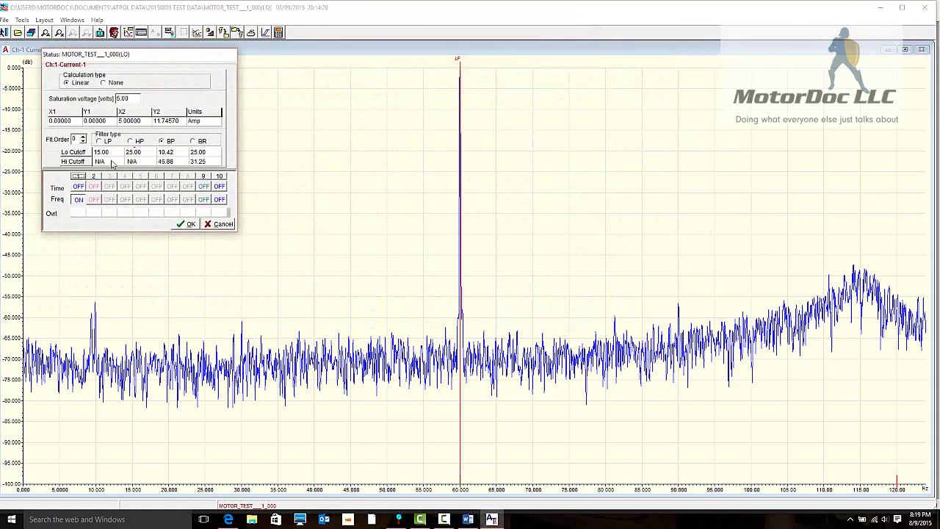
pyautogui.click(204, 200)
# Turn on slot 10 time and frequency and apply the Current-1 settings to show six plots.
pyautogui.click(219, 200)
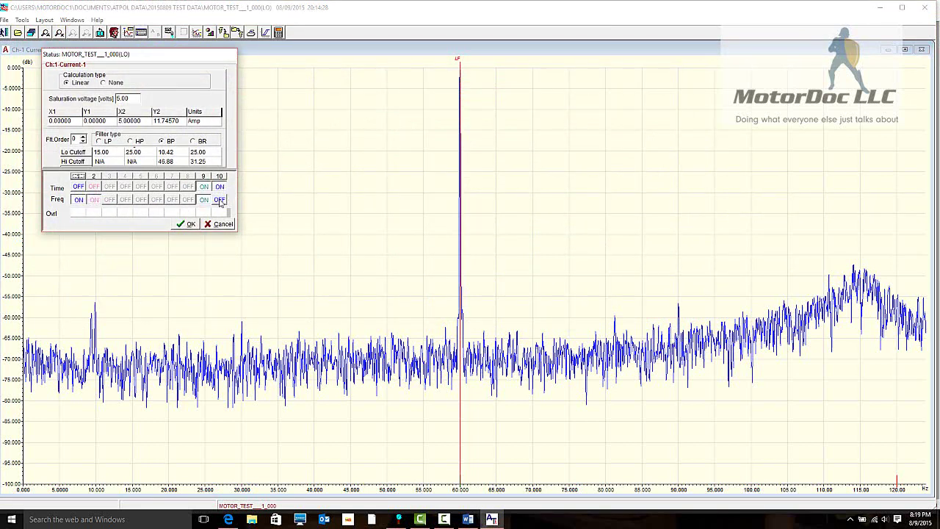
pyautogui.click(185, 226)
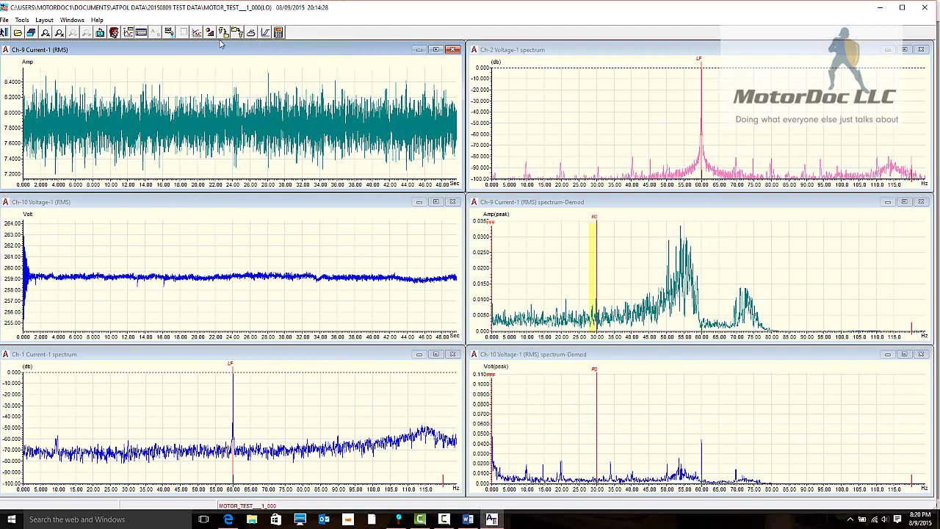
# Load MOTOR_TEST__2_000 and check its nameplate Calc Info without making changes.
pyautogui.click(18, 34)
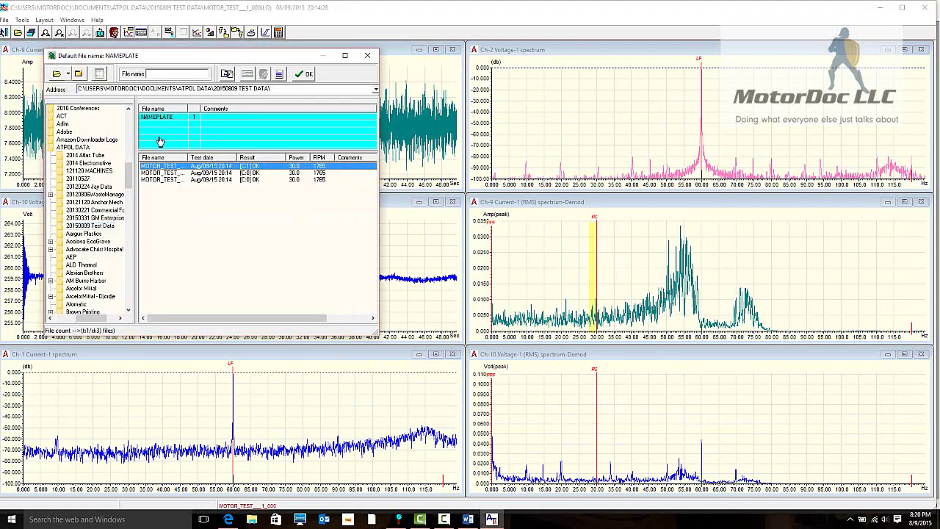
pyautogui.click(166, 174)
pyautogui.doubleClick(169, 177)
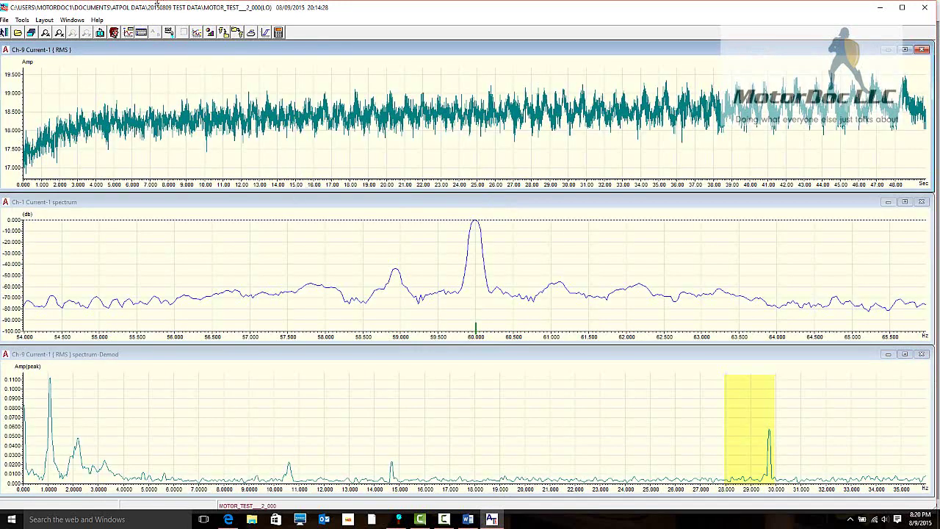
pyautogui.click(114, 33)
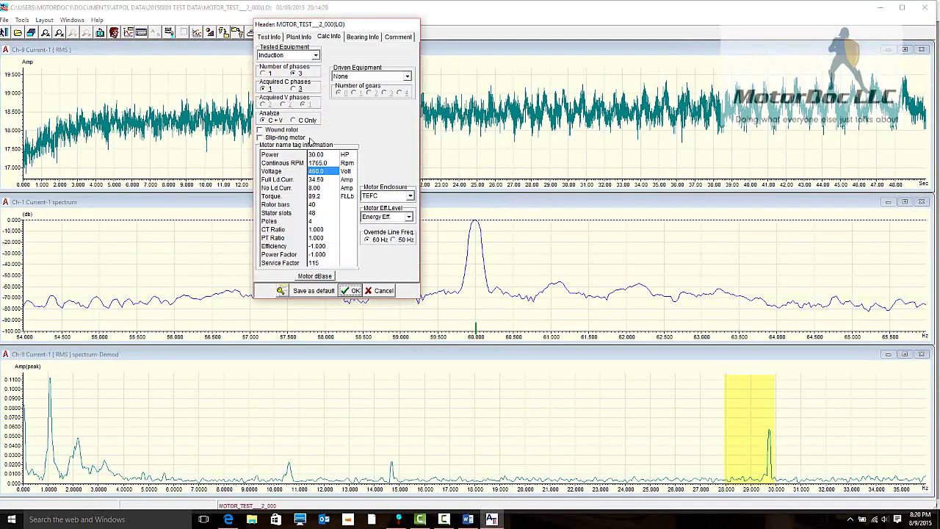
pyautogui.click(382, 291)
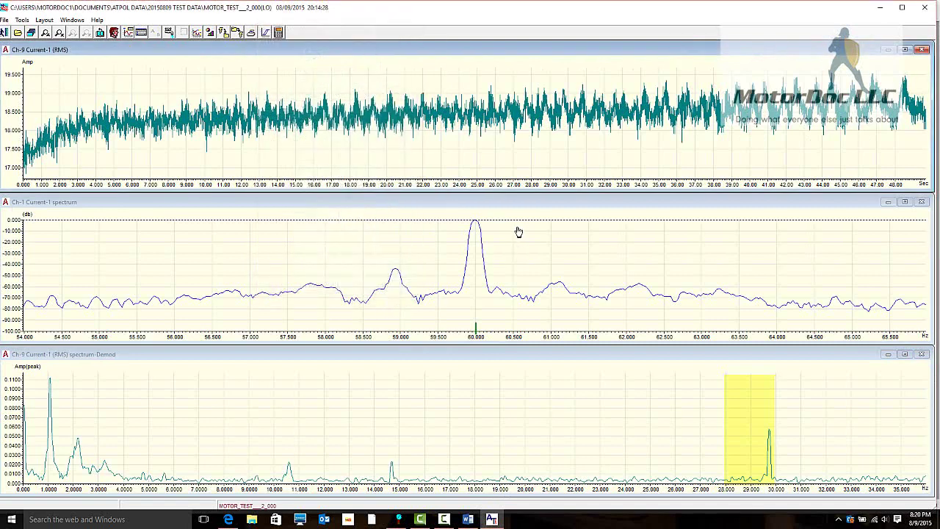
pyautogui.click(403, 203)
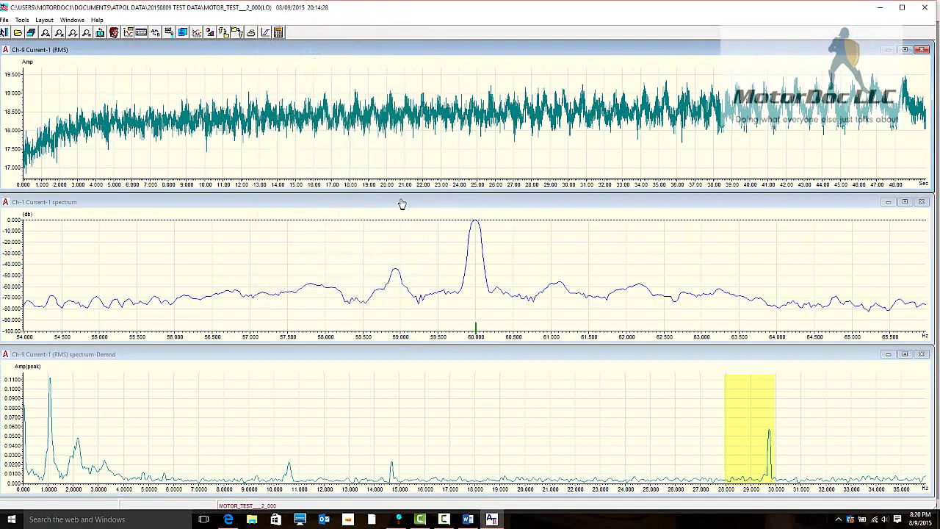
# Run the Induction Motor analysis on MOTOR_TEST__2_000, showing torque averaging 38.09 Ft.Lb.
pyautogui.click(236, 32)
pyautogui.click(254, 50)
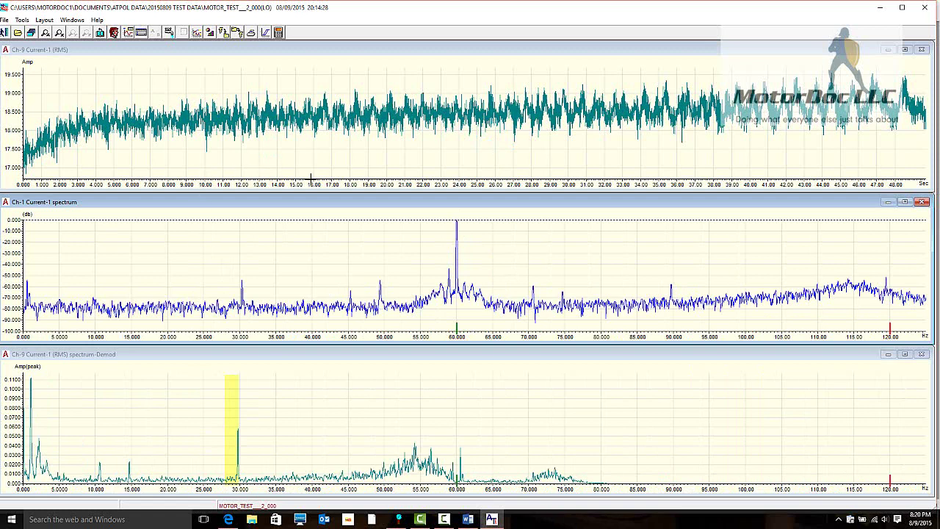
pyautogui.click(279, 33)
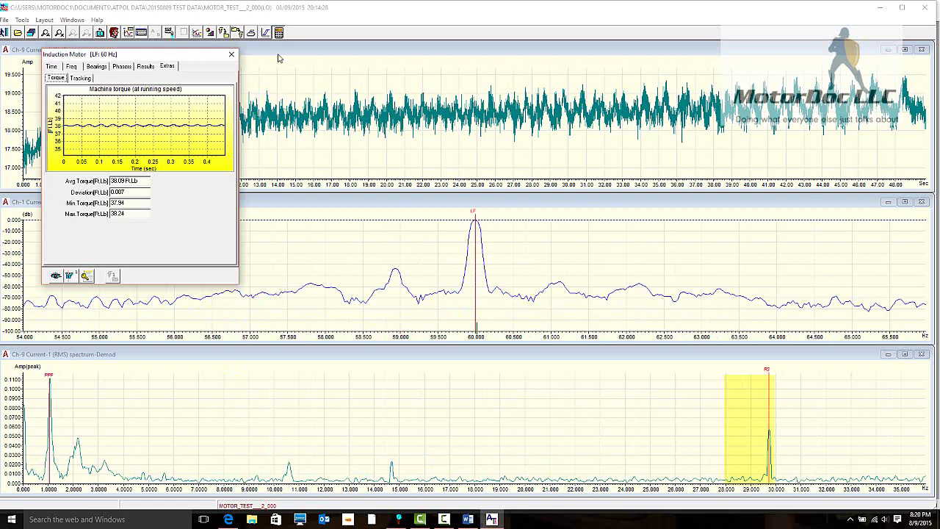
# Step through the Tracking, Results, Phasors, Bearings, Freq and Time tabs, ending on 45.2% load, 90.5% efficiency.
pyautogui.moveTo(184, 57); pyautogui.dragTo(478, 41)
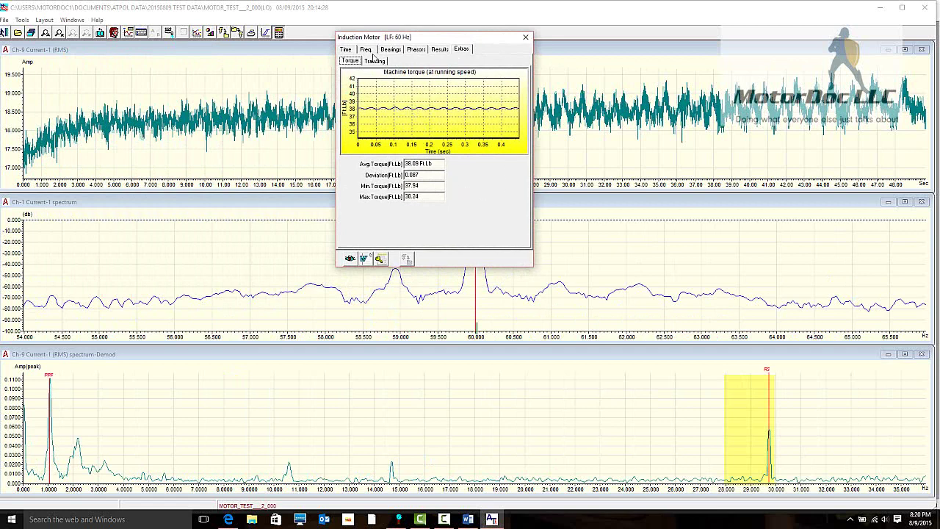
pyautogui.click(375, 61)
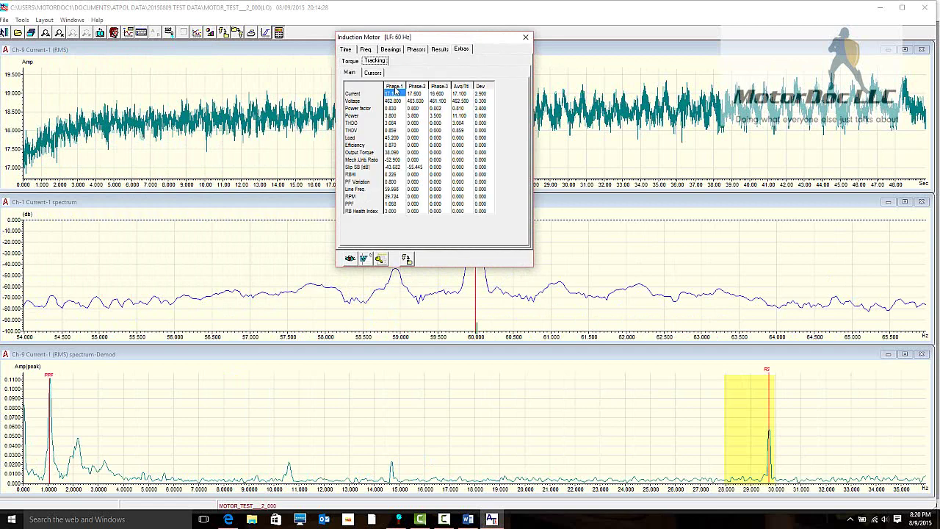
pyautogui.click(441, 49)
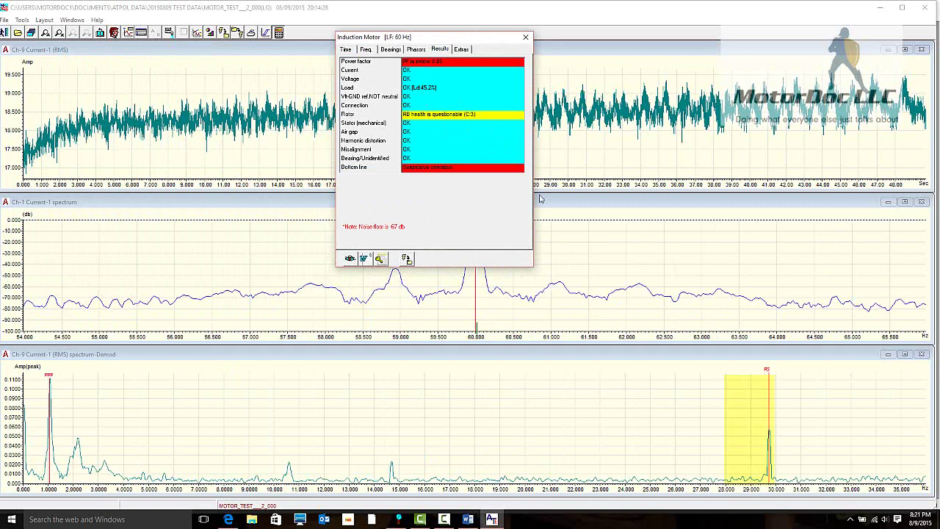
pyautogui.click(416, 49)
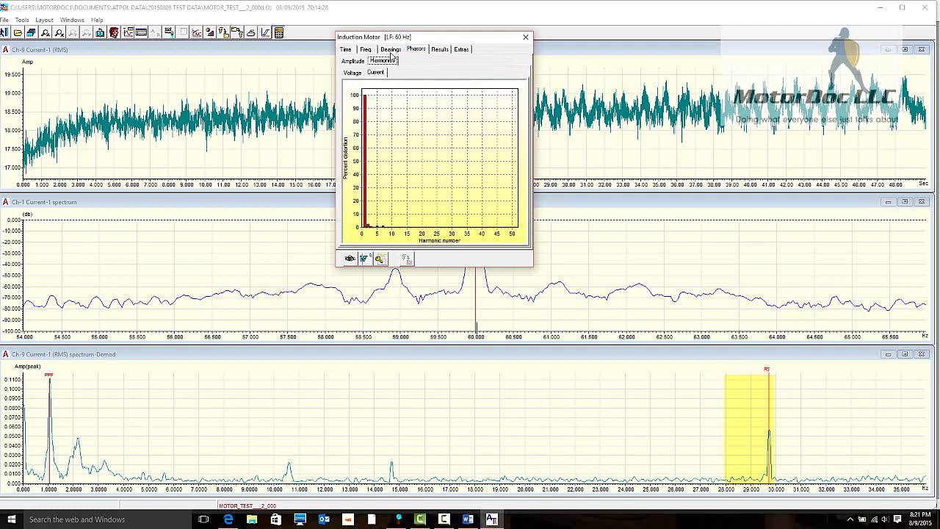
pyautogui.click(391, 50)
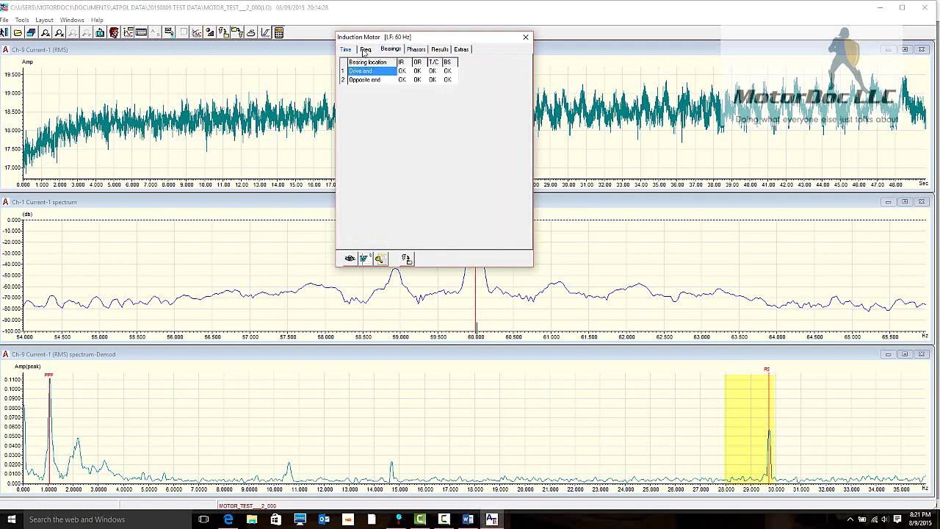
pyautogui.click(366, 50)
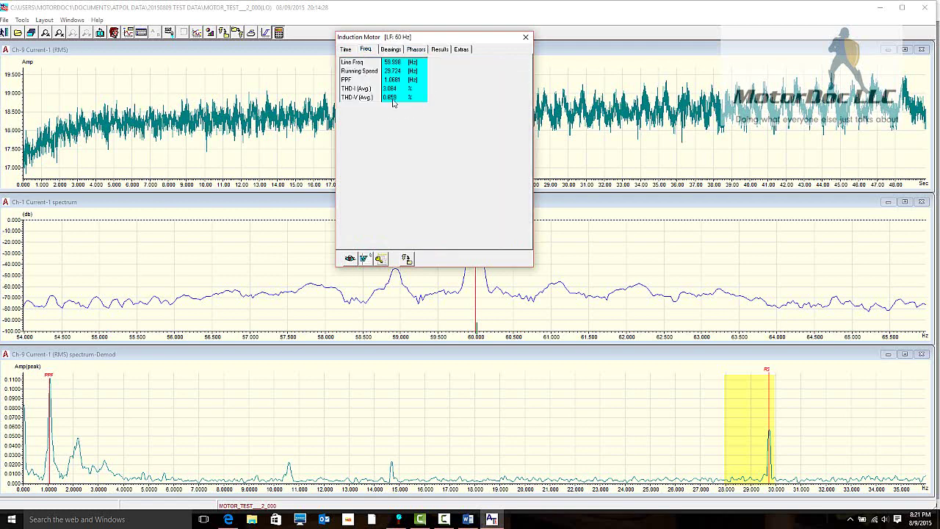
pyautogui.click(350, 49)
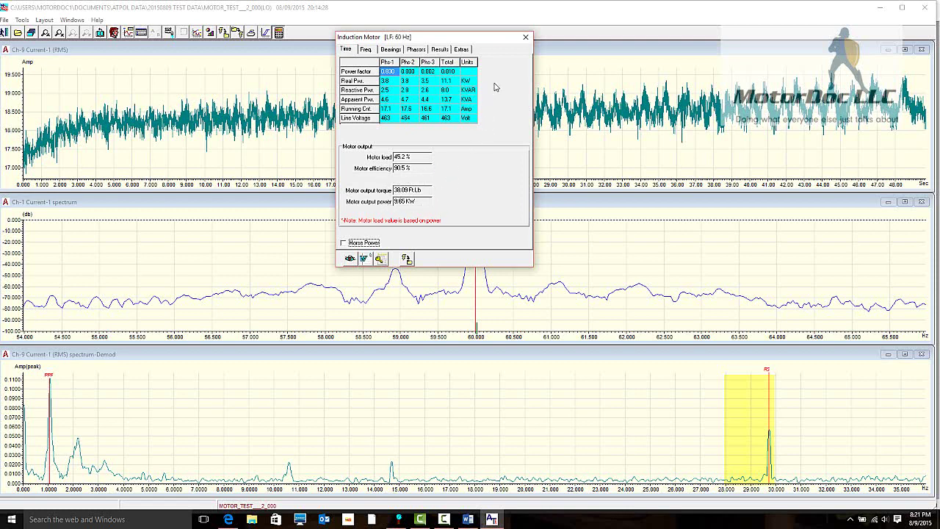
# Close the second test's results and load MOTOR_TEST__3_000.
pyautogui.click(525, 37)
pyautogui.click(18, 32)
pyautogui.click(212, 181)
pyautogui.doubleClick(212, 181)
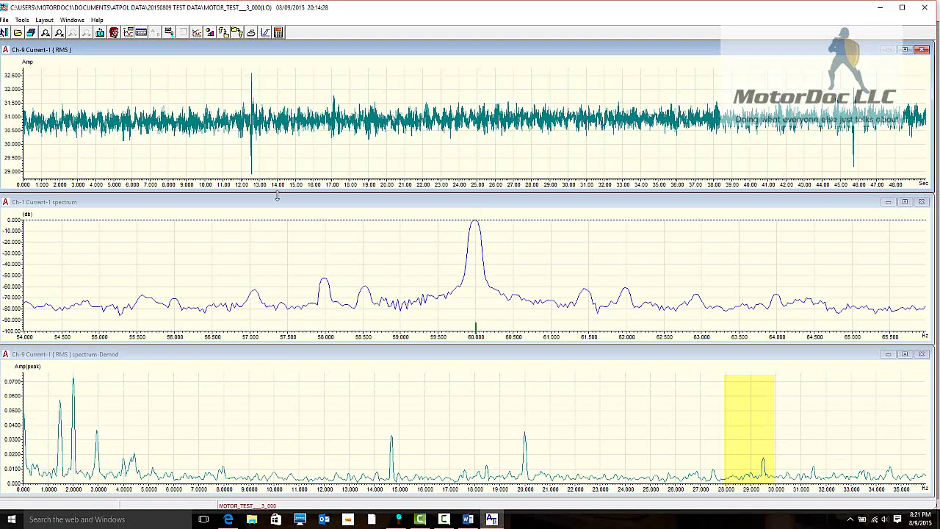
# Review the third test's header bearing and calculation info, accept it, and run the motor analysis.
pyautogui.click(114, 32)
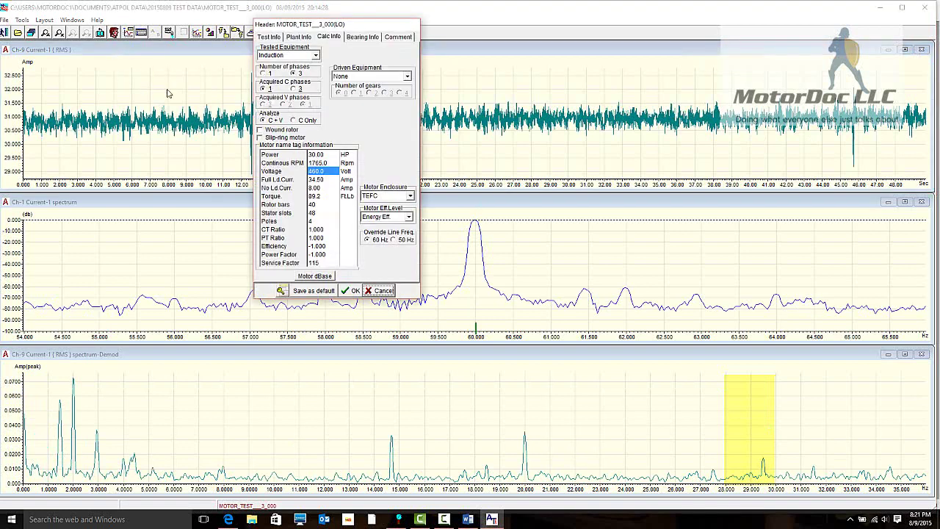
pyautogui.click(358, 37)
pyautogui.click(330, 38)
pyautogui.click(378, 291)
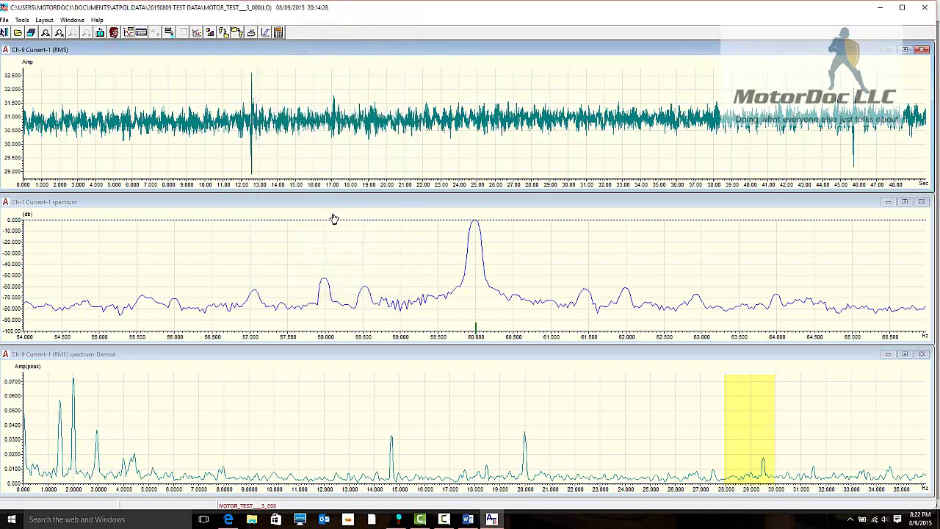
pyautogui.click(279, 34)
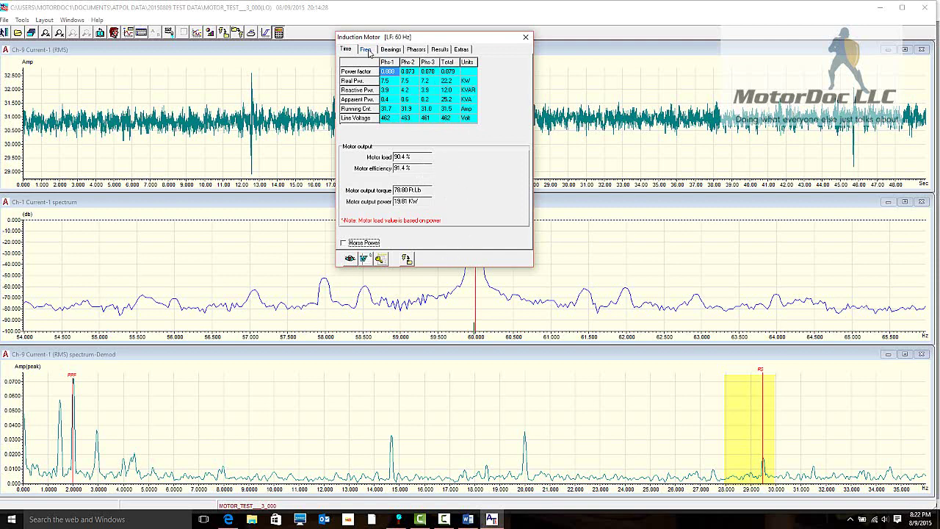
# Review the Freq, Bearings, Phasors, Results and Extras > Torque tabs for the third test, then close them.
pyautogui.click(368, 50)
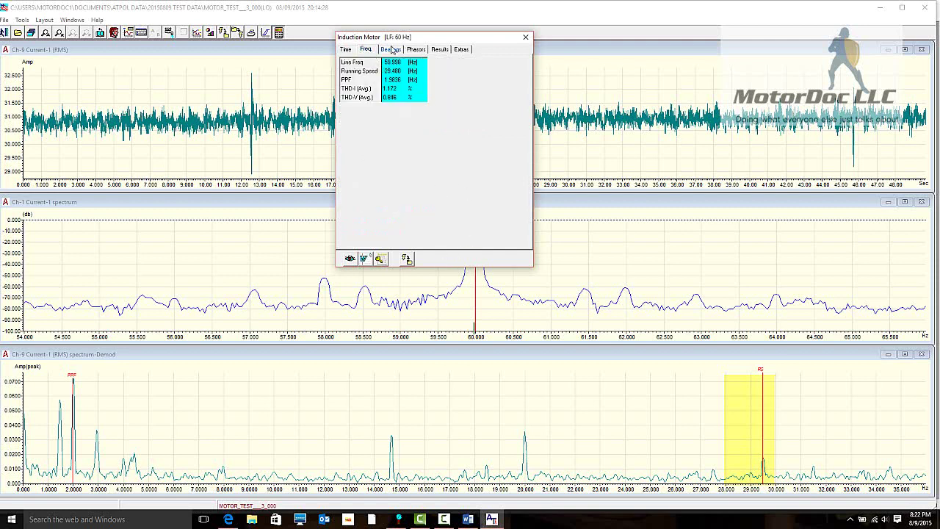
pyautogui.click(394, 50)
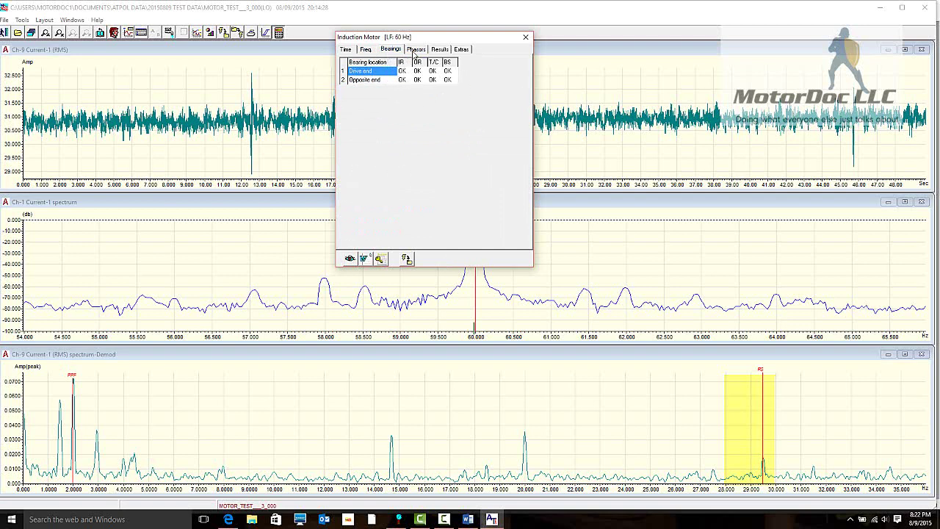
pyautogui.click(416, 50)
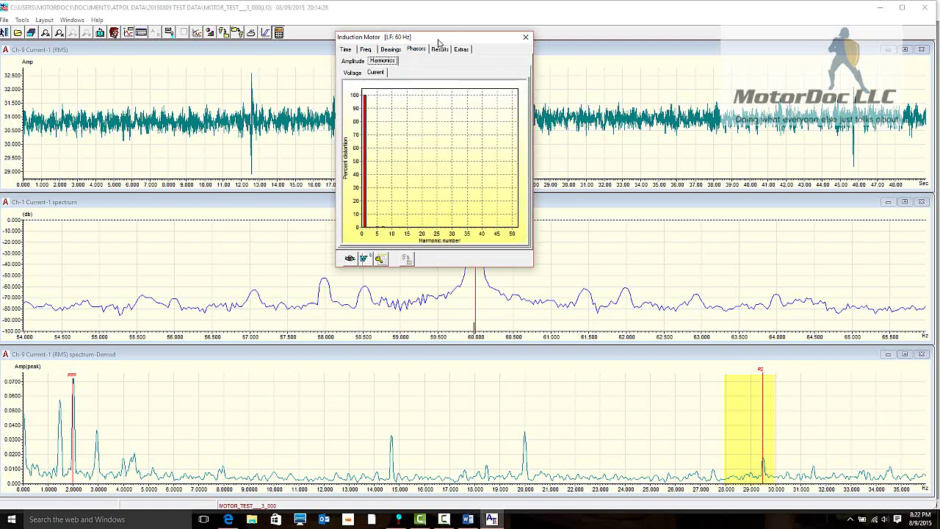
pyautogui.click(438, 50)
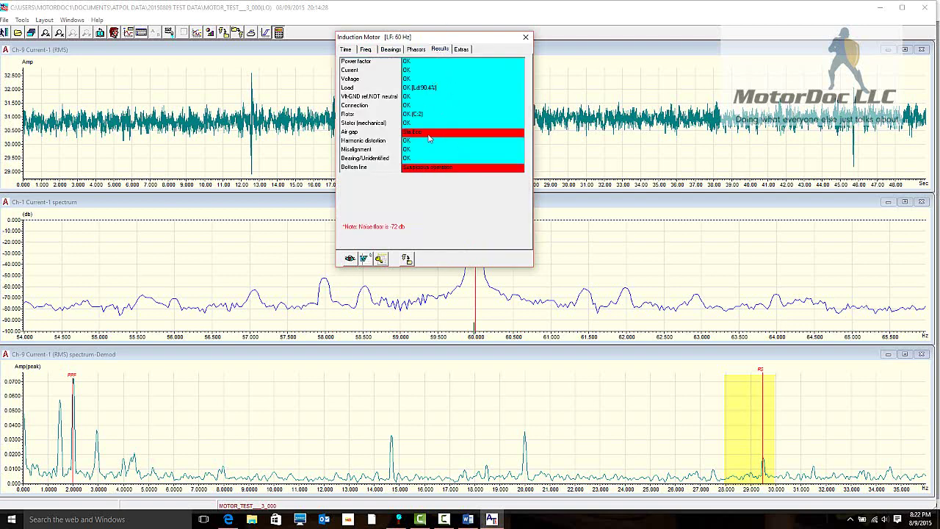
pyautogui.click(458, 50)
pyautogui.click(354, 64)
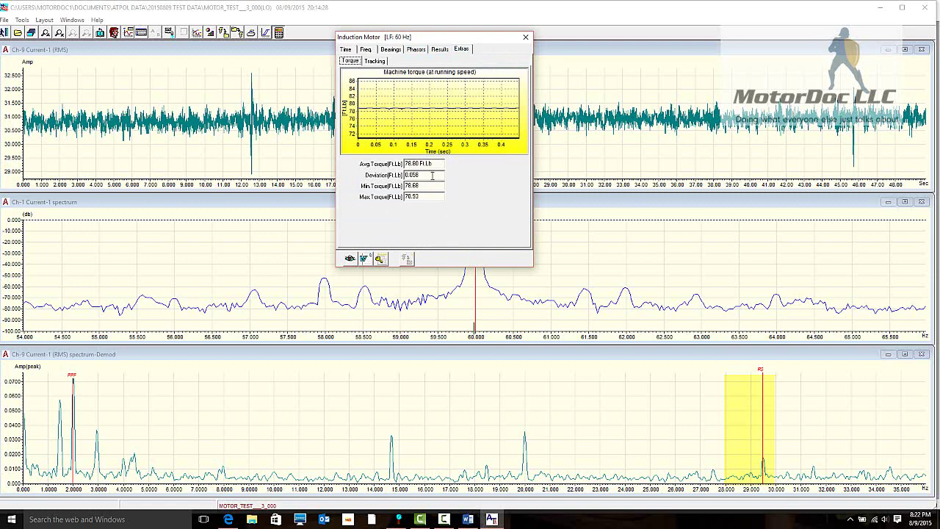
pyautogui.click(526, 36)
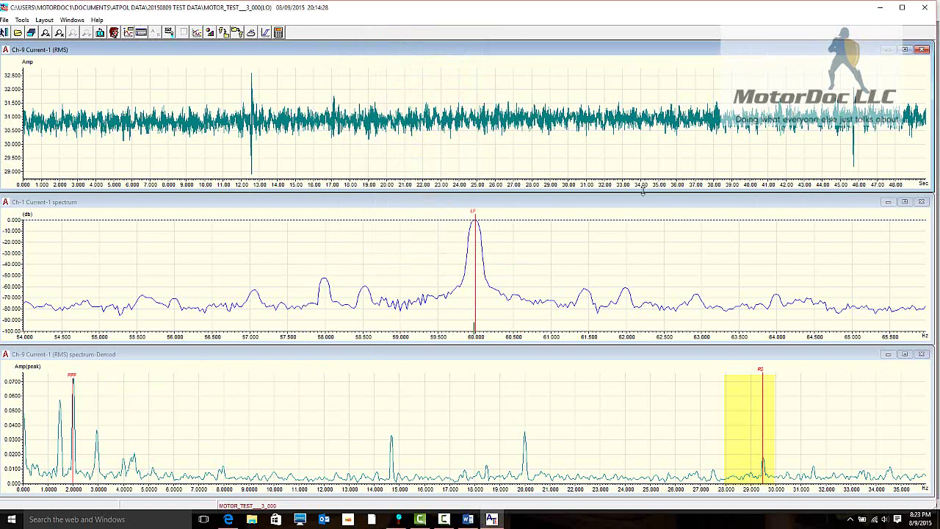
# Switch MOTOR_TEST__3_000 to its high-frequency current and voltage data.
pyautogui.moveTo(761, 373)
pyautogui.moveTo(476, 214)
pyautogui.click(264, 34)
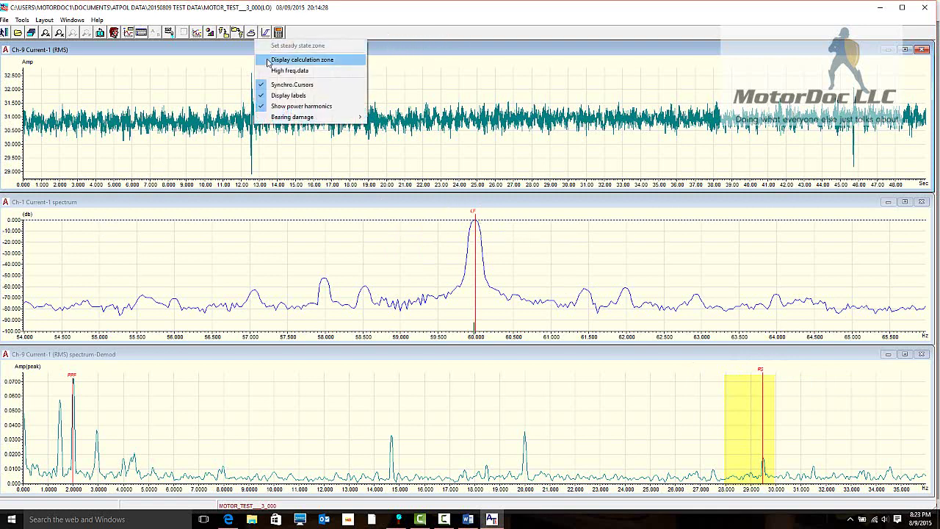
pyautogui.click(315, 70)
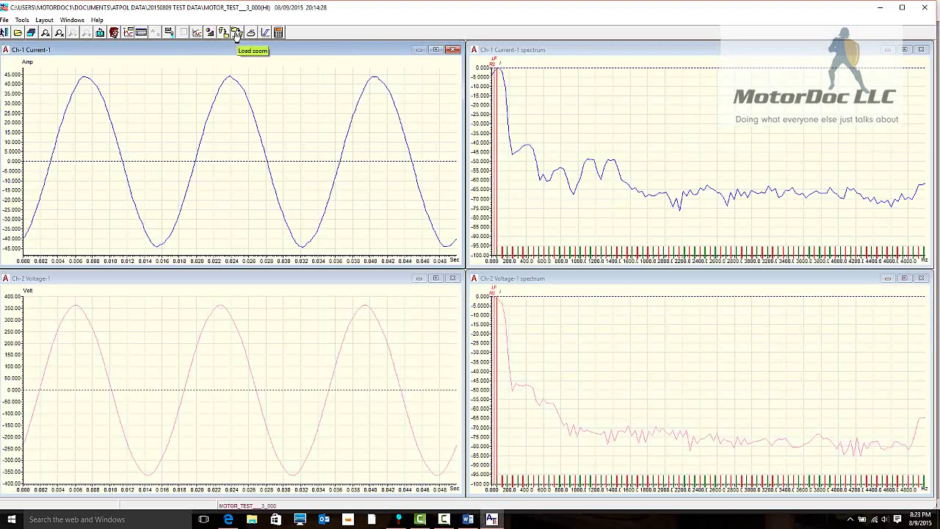
# Apply a saved zoom preset of about one second and close the Ch-1 Current-1 pane.
pyautogui.click(236, 37)
pyautogui.click(250, 48)
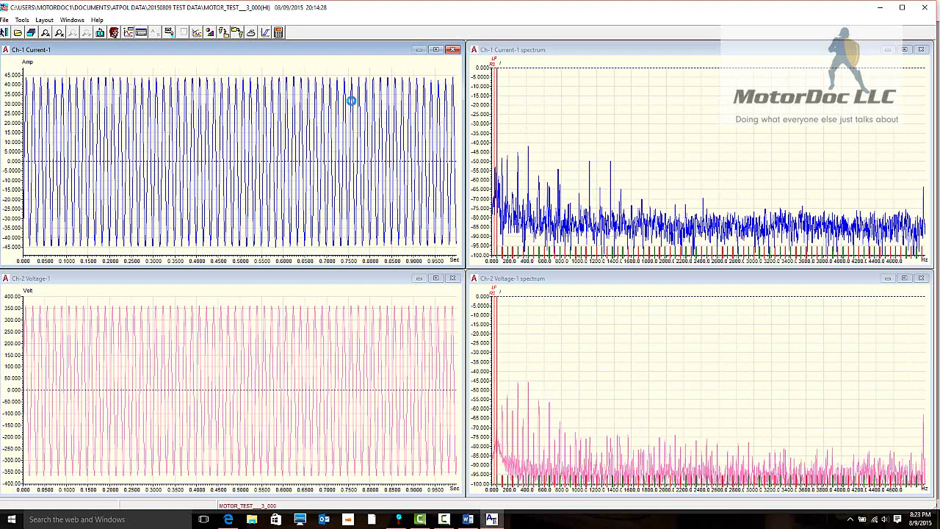
pyautogui.click(456, 54)
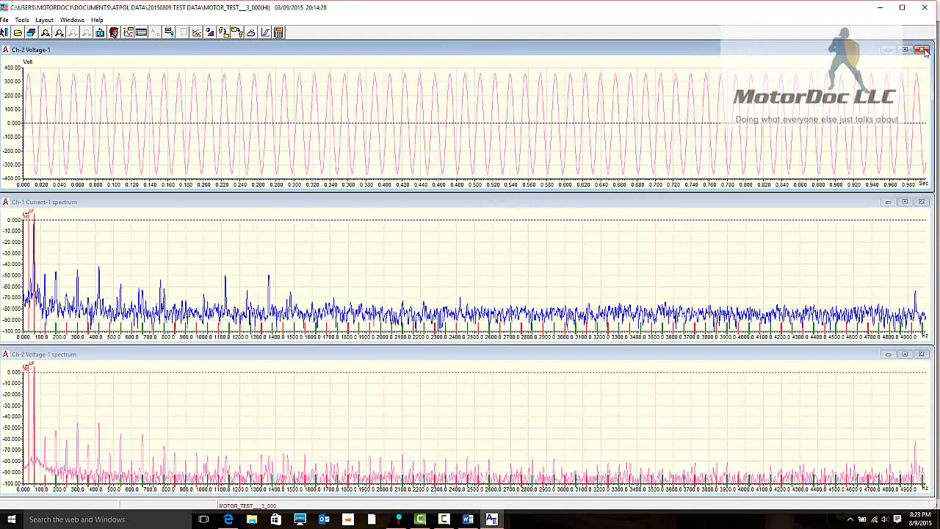
# Close the remaining waveform pane and overlay static eccentricity cursors on the spectra.
pyautogui.click(923, 49)
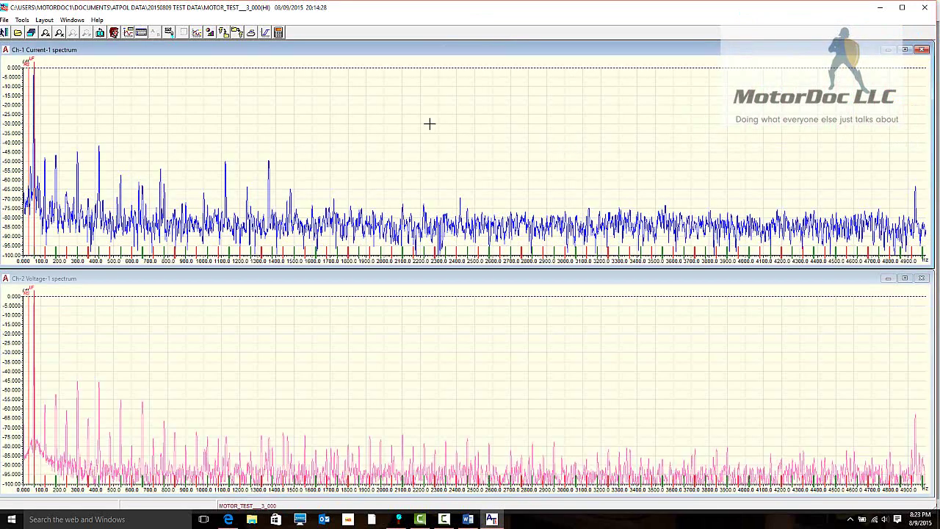
pyautogui.click(265, 34)
pyautogui.click(323, 117)
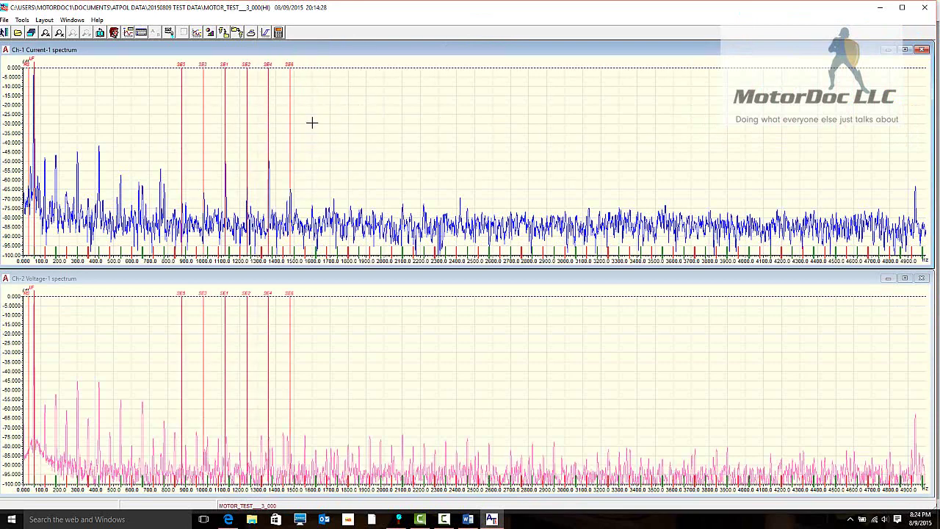
# Switch to dynamic eccentricity, then stator mechanical damage cursors, leaving the bearing cursor choices unused.
pyautogui.click(265, 33)
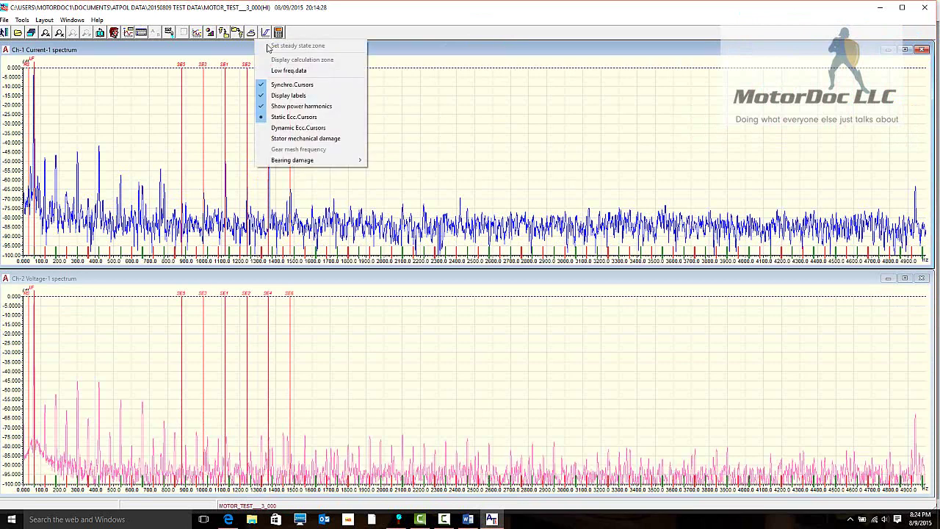
pyautogui.click(282, 128)
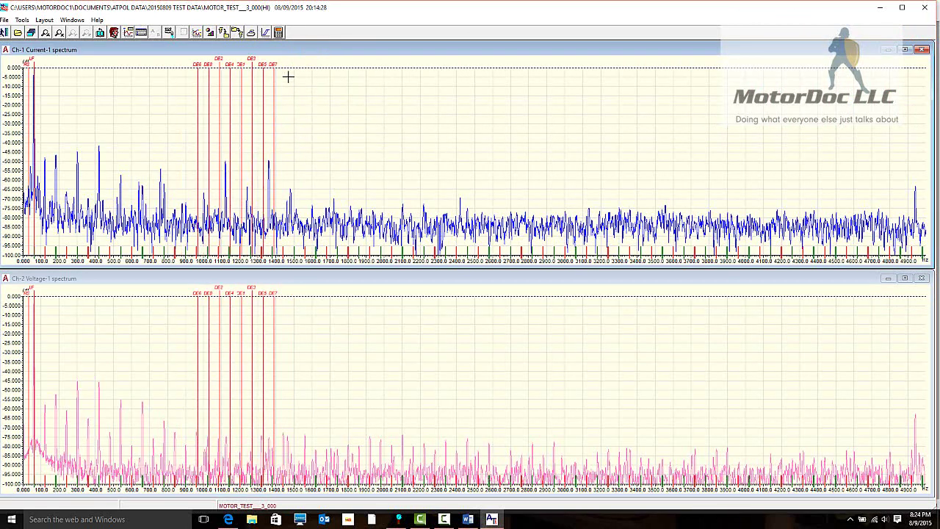
pyautogui.click(265, 33)
pyautogui.click(291, 139)
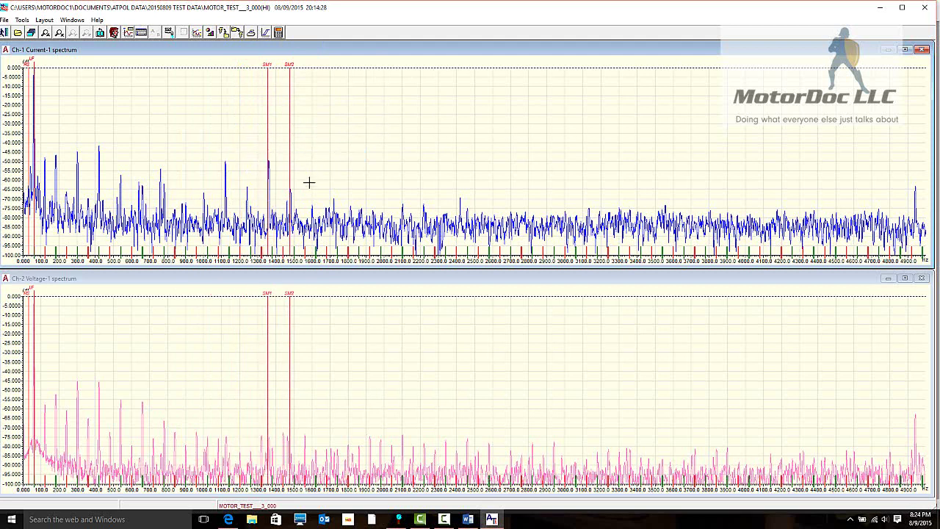
pyautogui.click(265, 33)
pyautogui.click(424, 33)
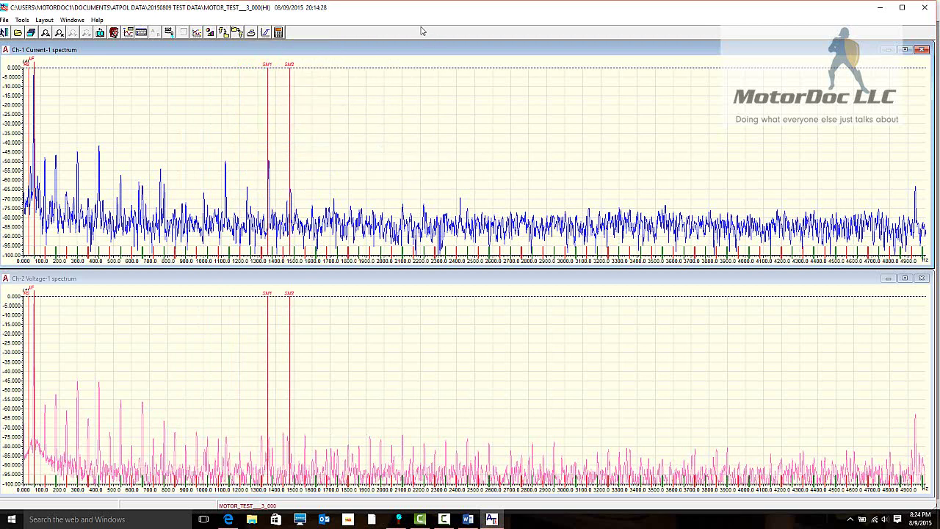